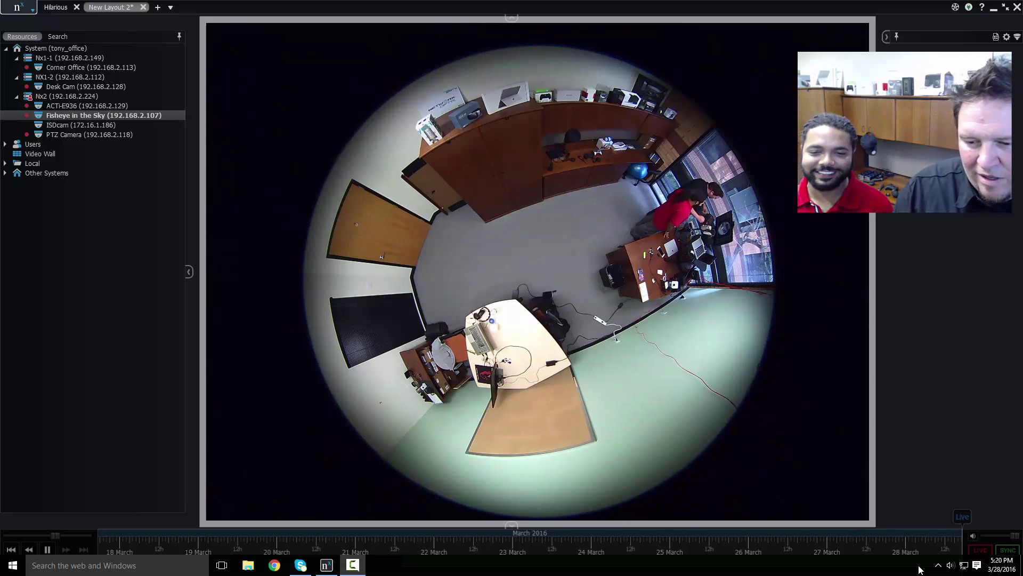
Zoom the timeline into 28 March and start archive playback around 13:08
click(510, 527)
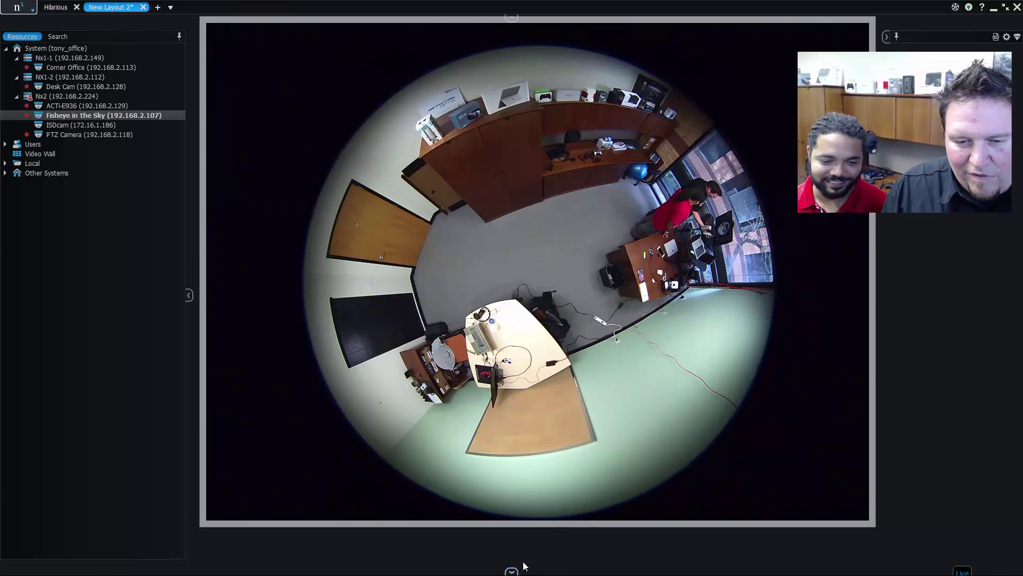
click(512, 571)
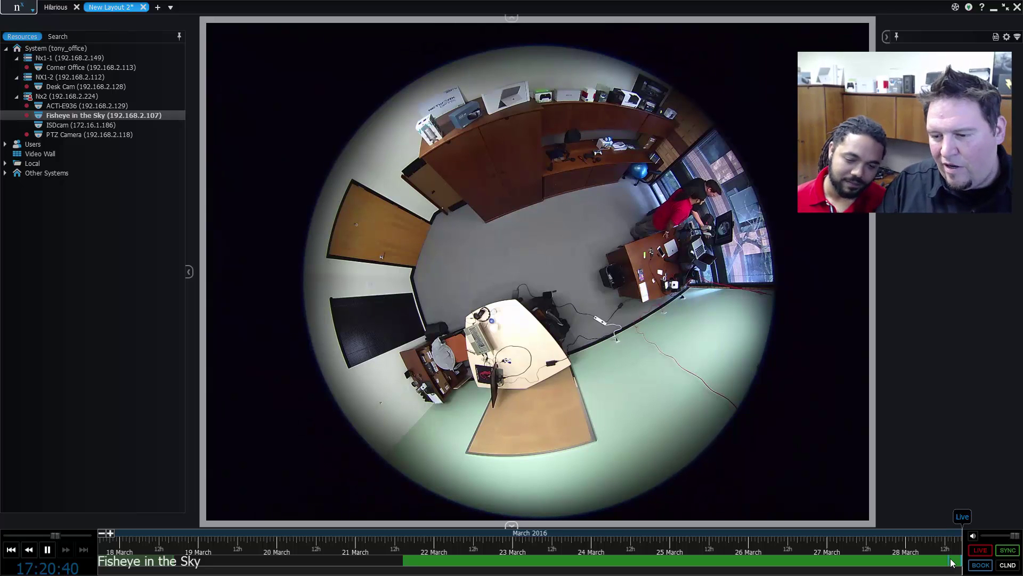
scroll(949, 562, up, 5)
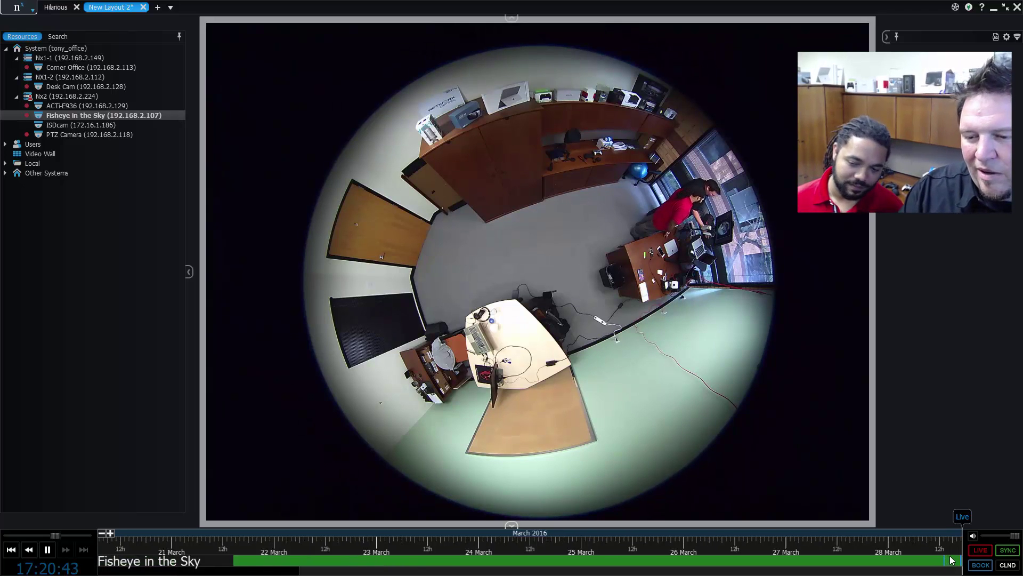
scroll(948, 562, up, 5)
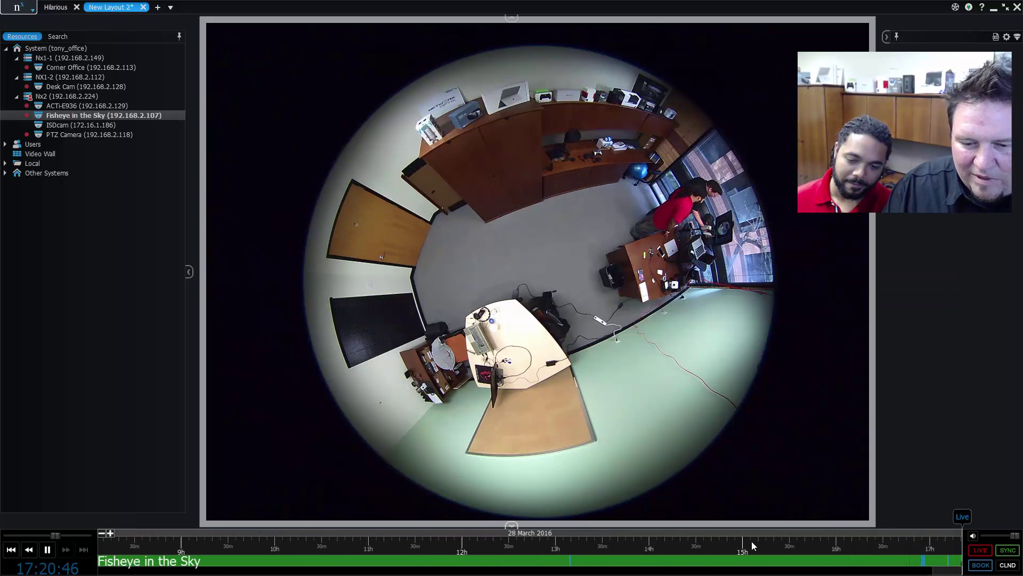
click(569, 562)
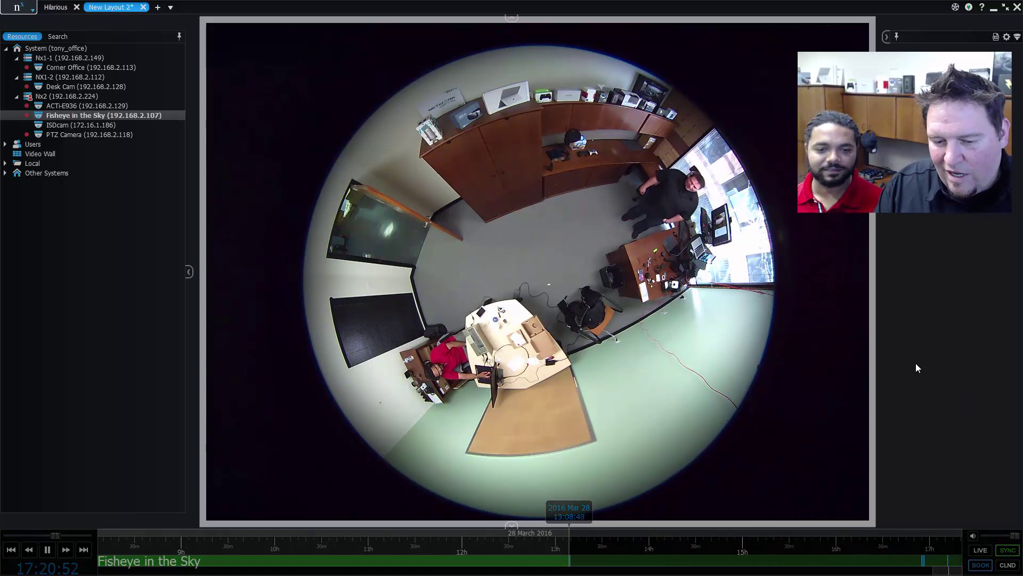
Zoom in further and play from just before the Break Desk bookmark
scroll(581, 539, up, 5)
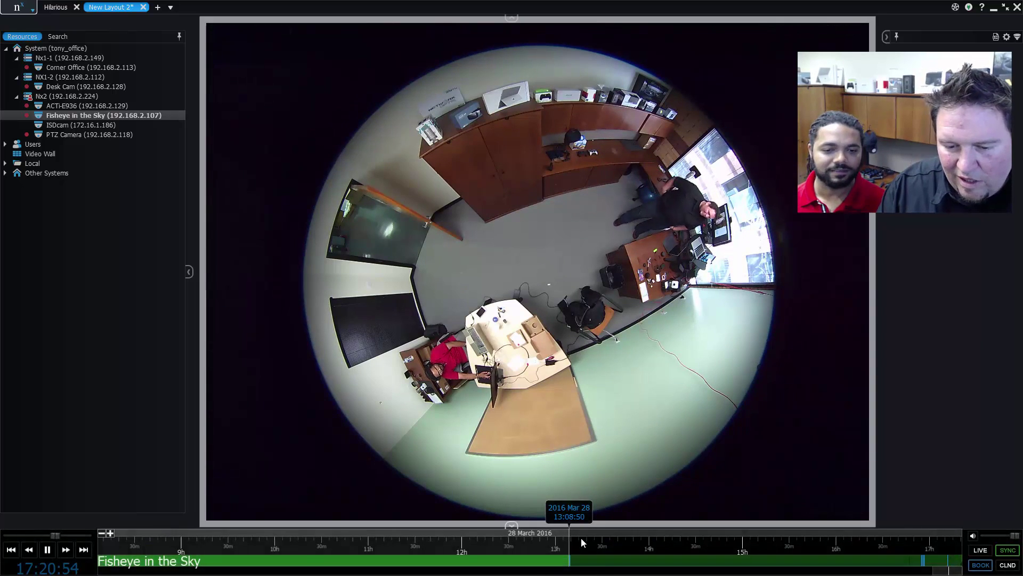
scroll(554, 551, up, 5)
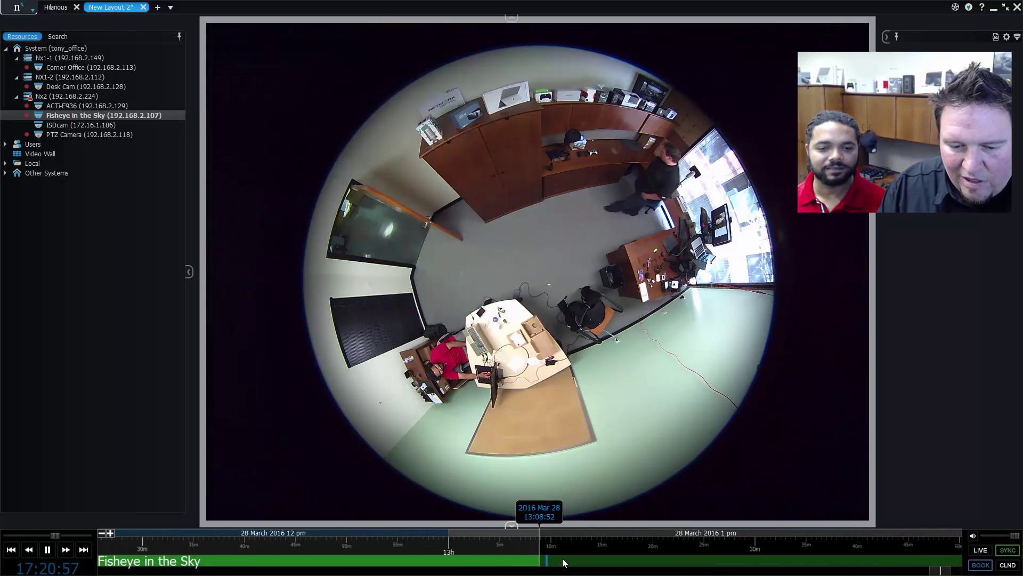
scroll(548, 546, up, 3)
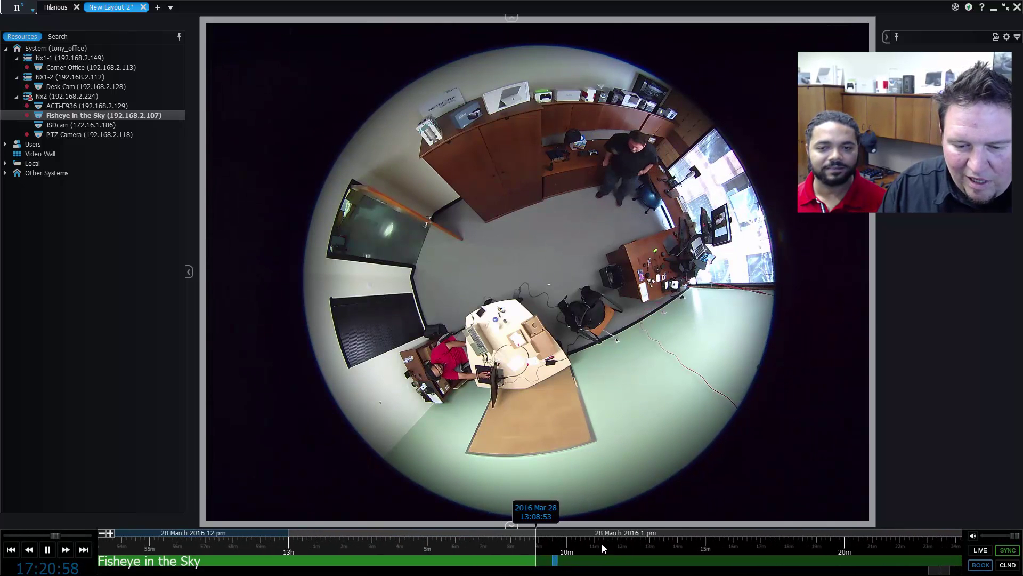
click(534, 561)
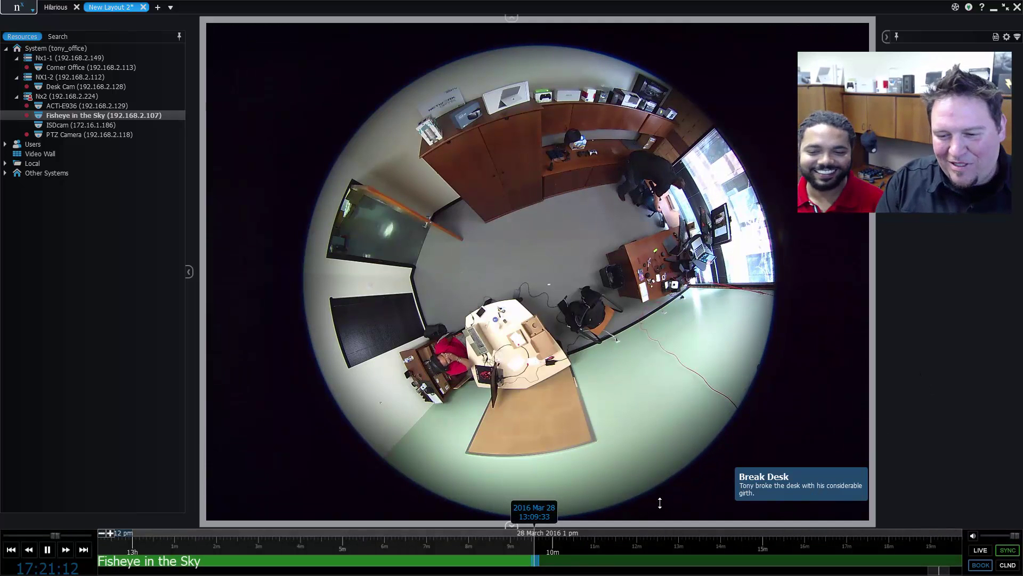
Pause playback and mark a selection start at the current moment
key(space)
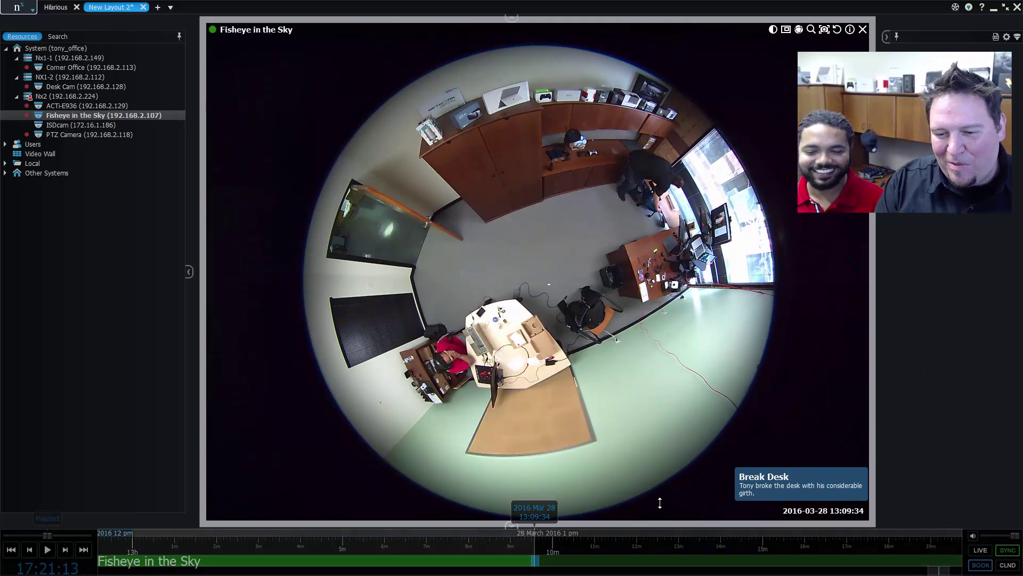
right_click(530, 559)
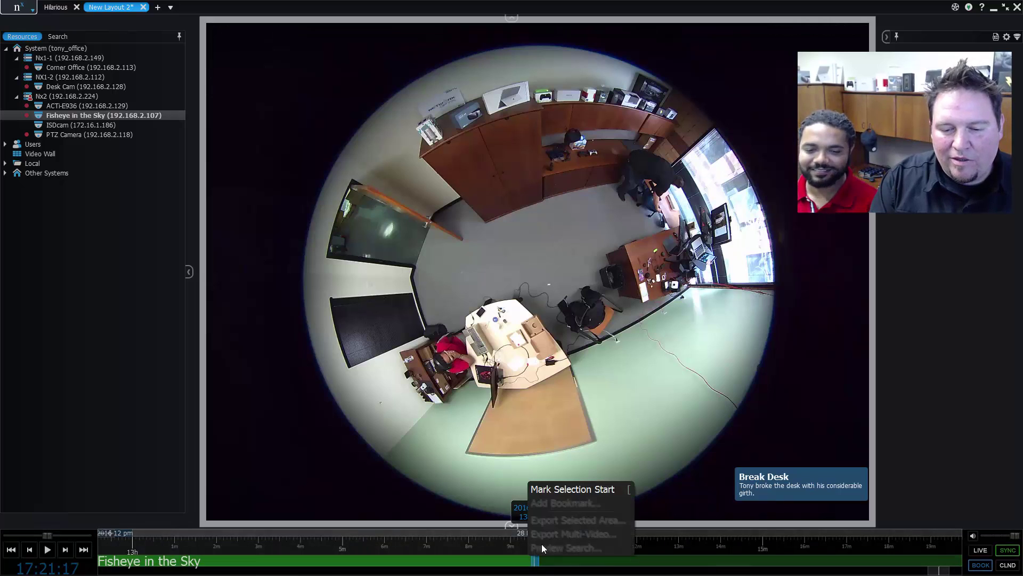
click(549, 487)
Remove the Break Desk bookmark and confirm the deletion
right_click(538, 556)
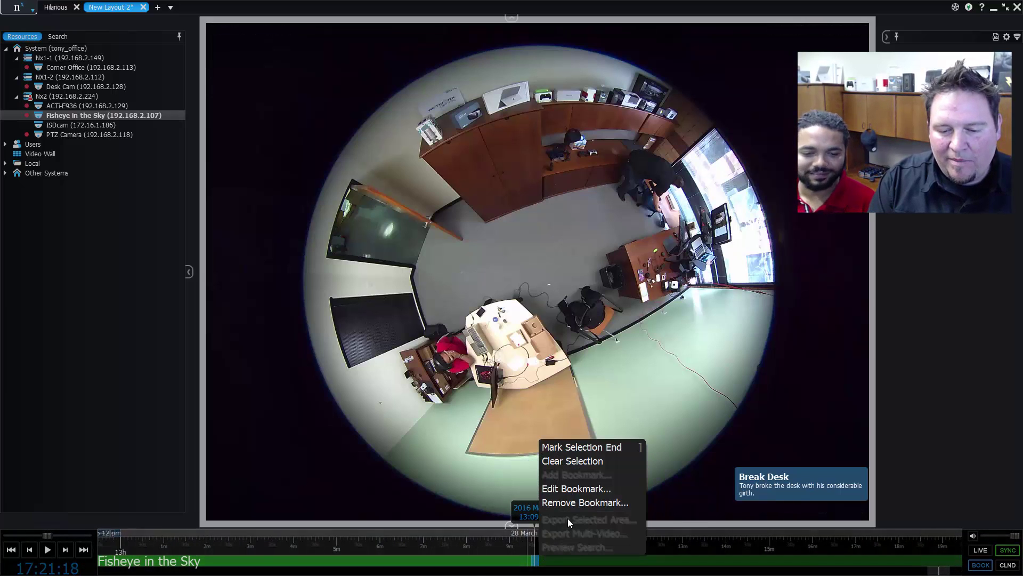
click(577, 503)
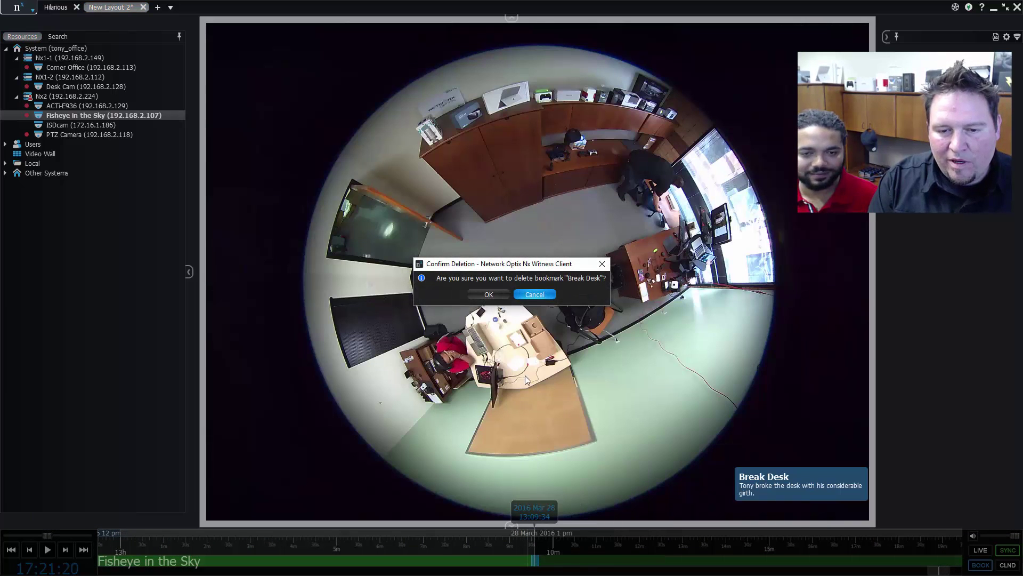
click(500, 295)
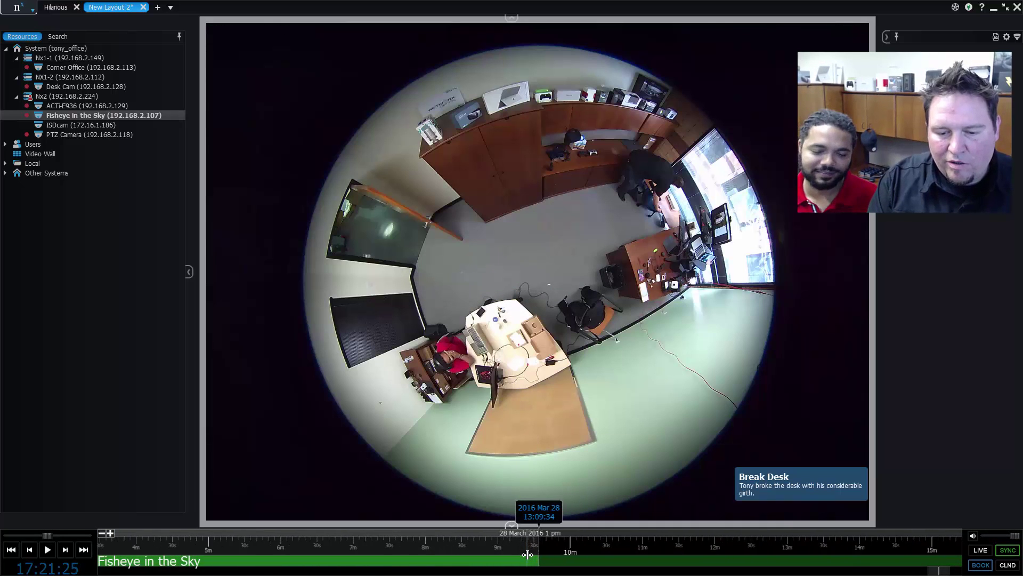
Zoom in, jump to 13:09:28, mark a selection end, then clear that selection
scroll(543, 554, up, 5)
scroll(555, 557, up, 4)
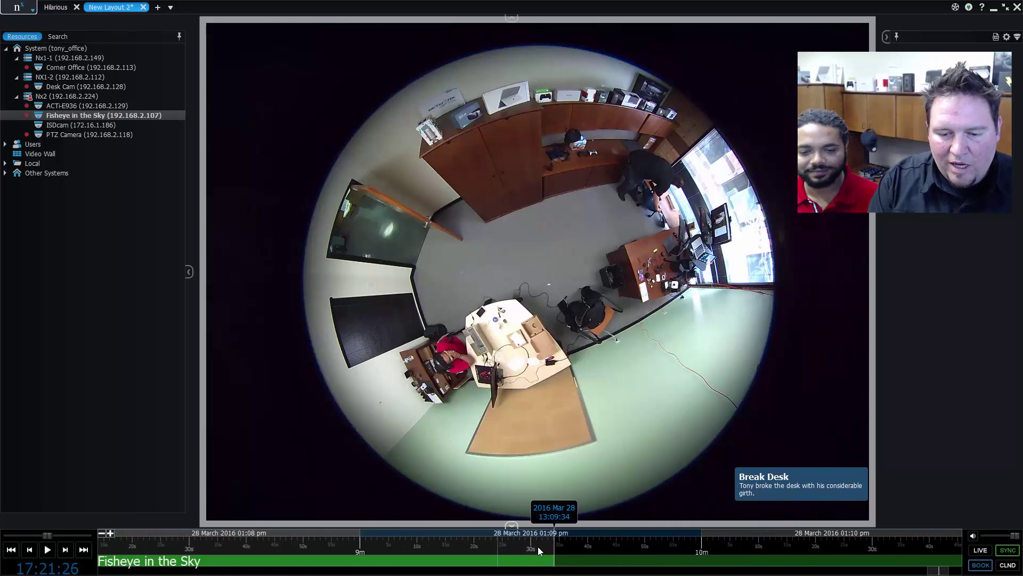
scroll(510, 554, up, 1)
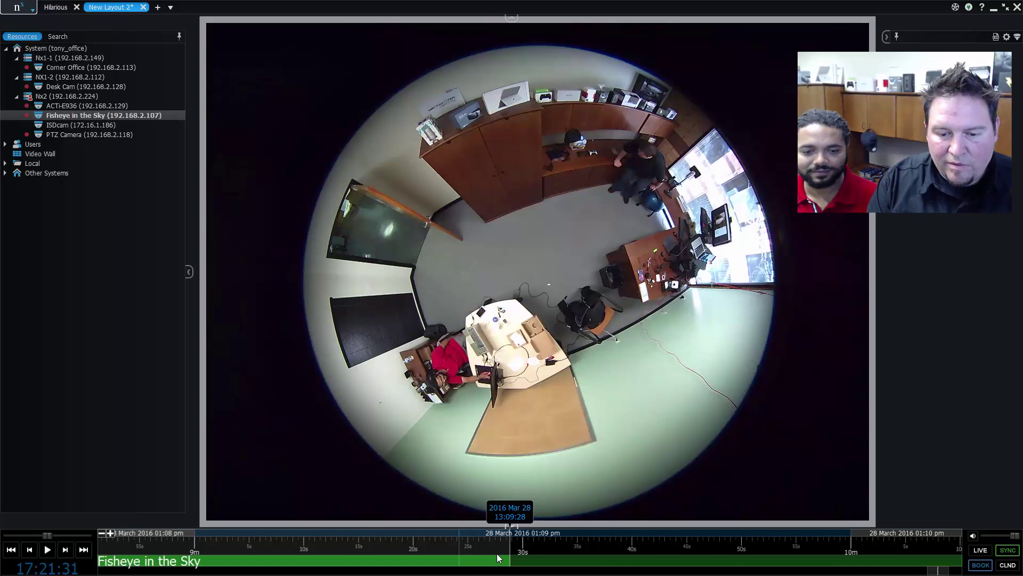
click(504, 557)
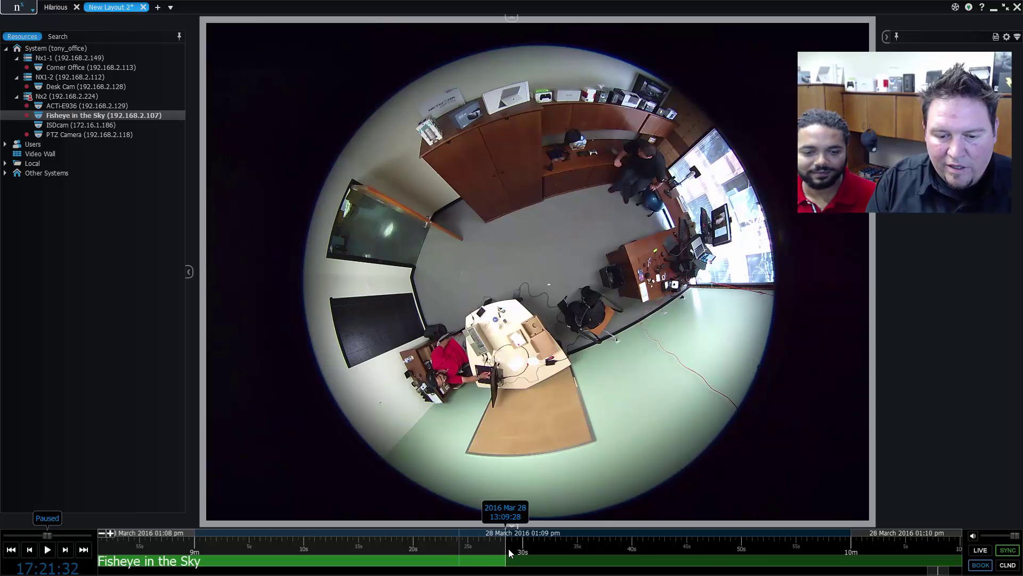
right_click(500, 543)
click(530, 460)
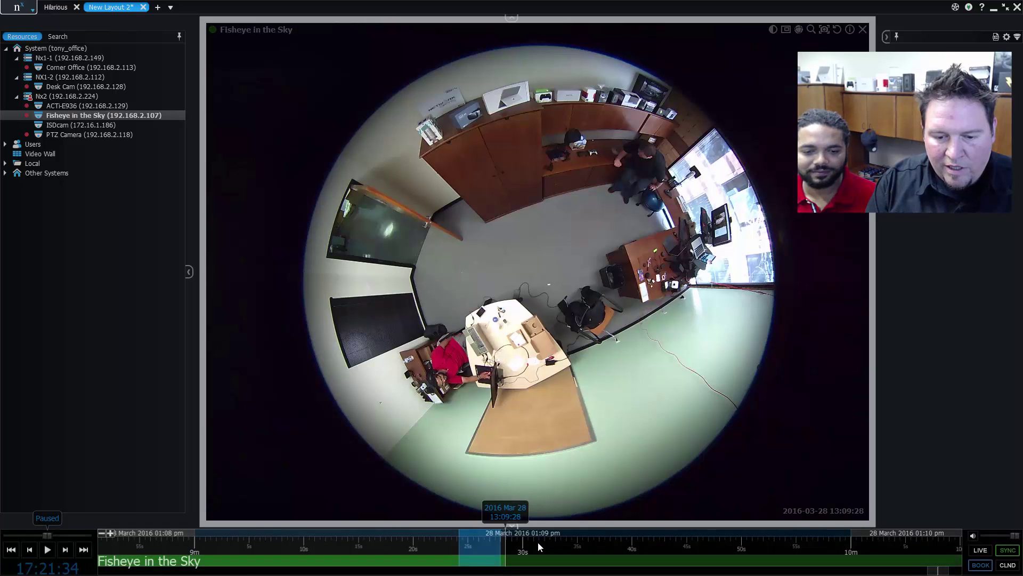
right_click(528, 547)
click(549, 491)
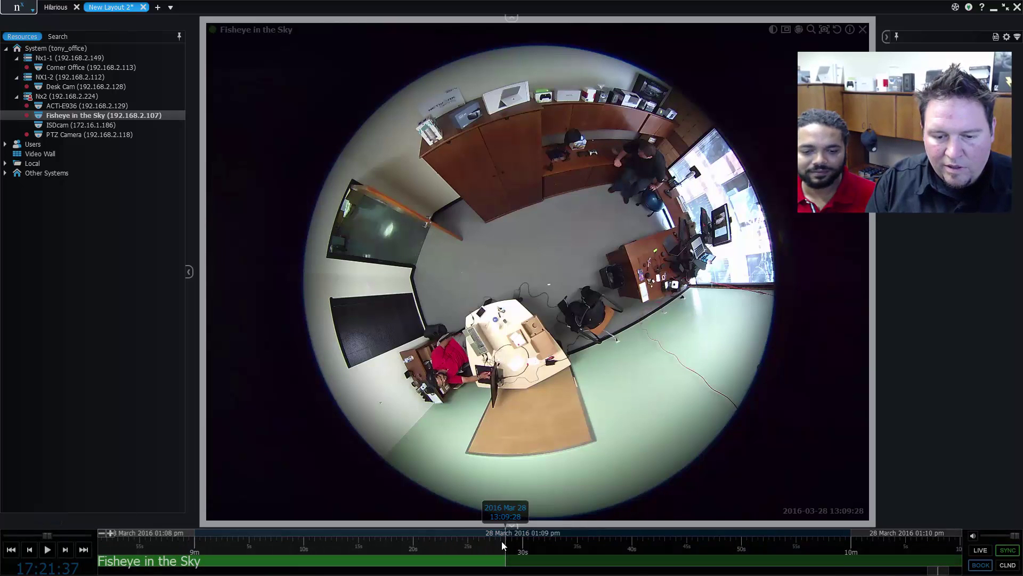
Mark a new selection starting at 13:09:28 and ending just after it
right_click(505, 543)
click(539, 545)
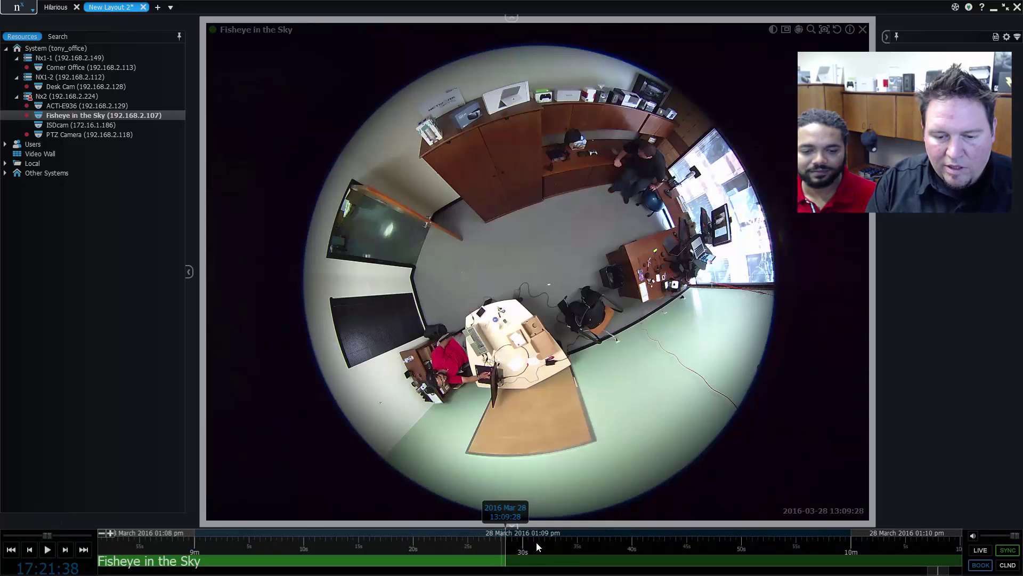
right_click(526, 550)
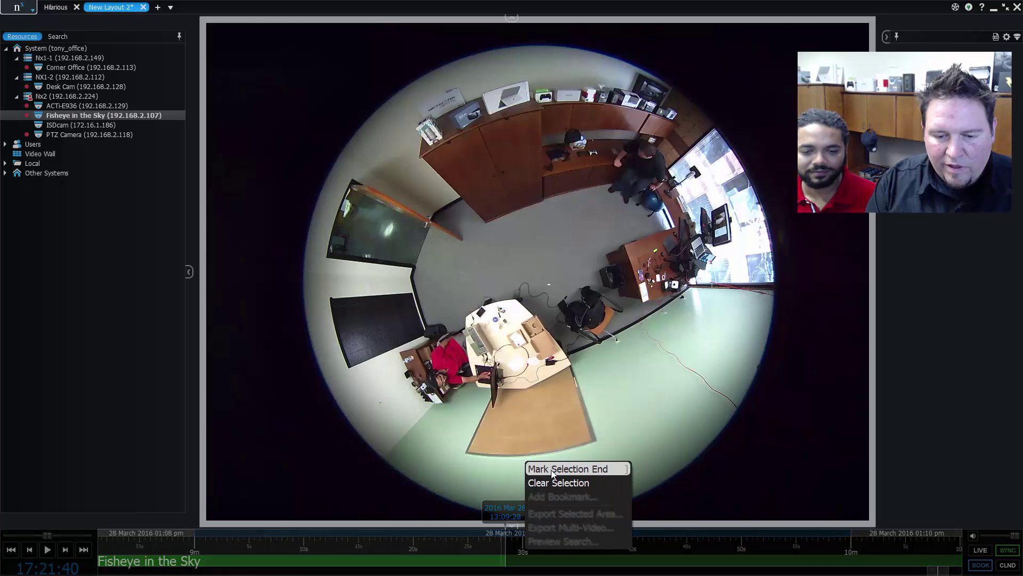
click(553, 468)
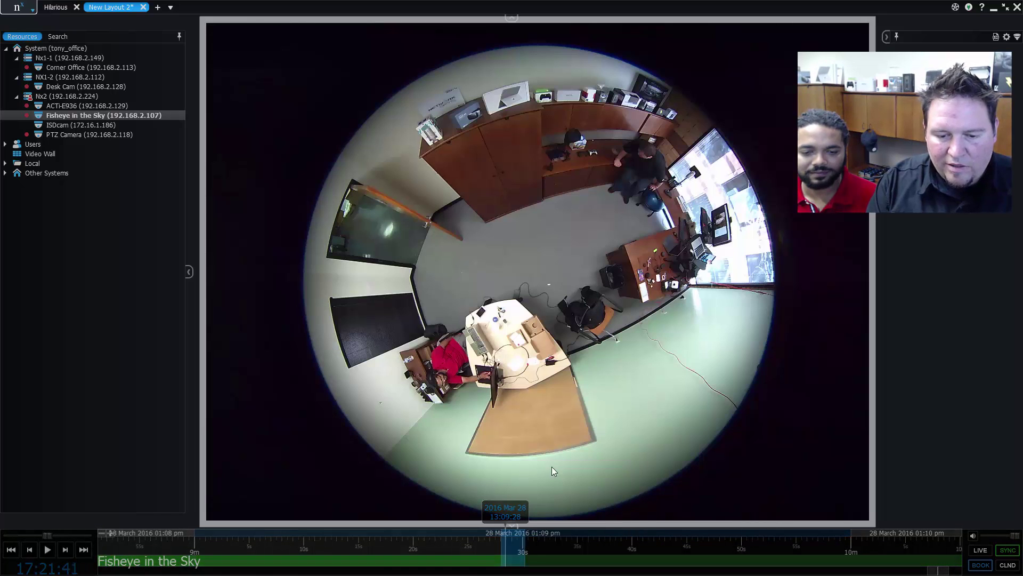
Add a bookmark for the selected range named 'Gravity Sucks'
right_click(523, 545)
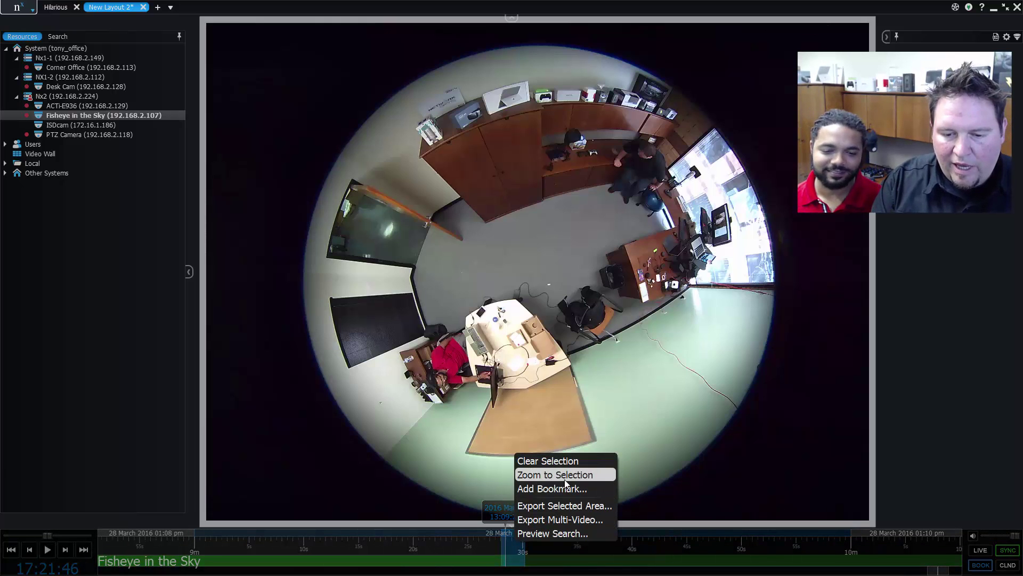
click(552, 488)
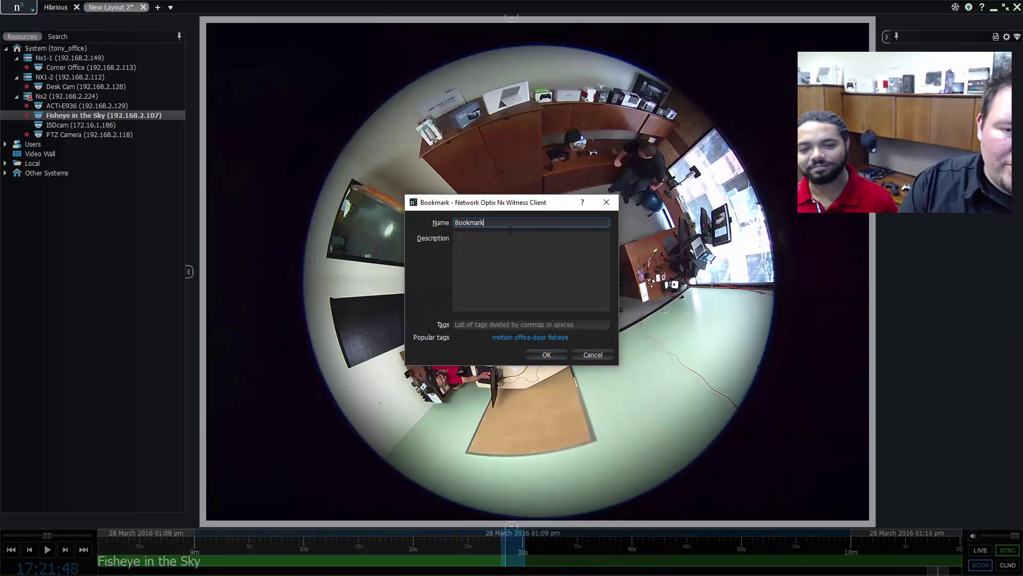
drag(485, 222, 454, 223)
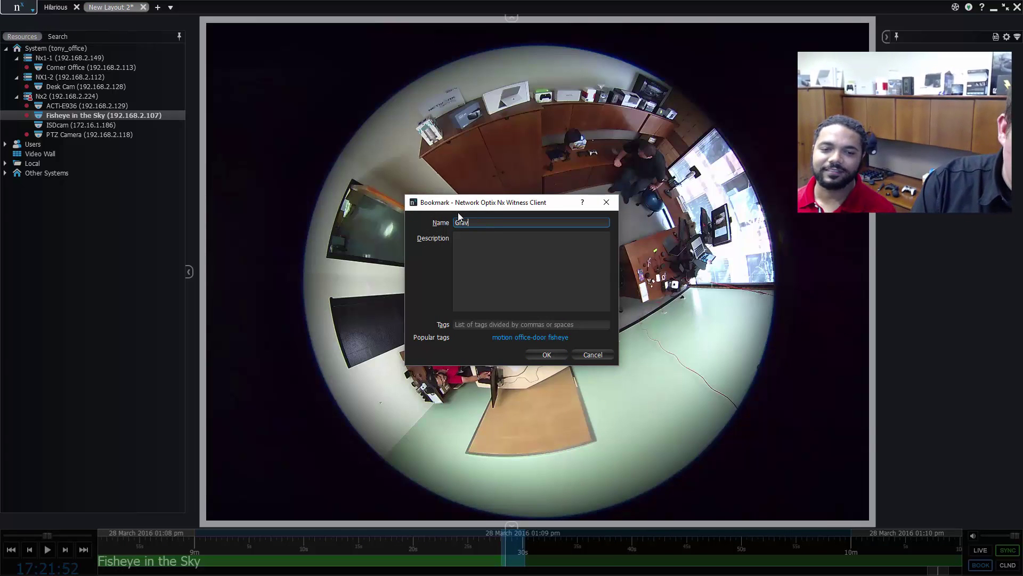
text(Gravity Sucks)
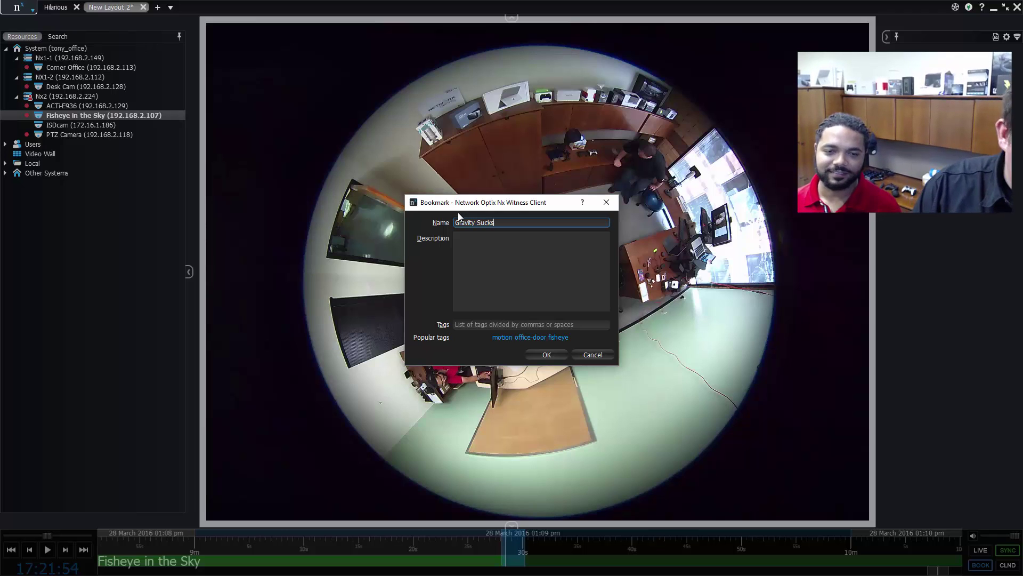
Give it a desk-destruction description and tags desk, broke, gravity, funny, then save
key(Tab)
text(tONY)
key(BackSpace)
key(BackSpace)
key(BackSpace)
key(BackSpace)
text(Tony destroys his desk.)
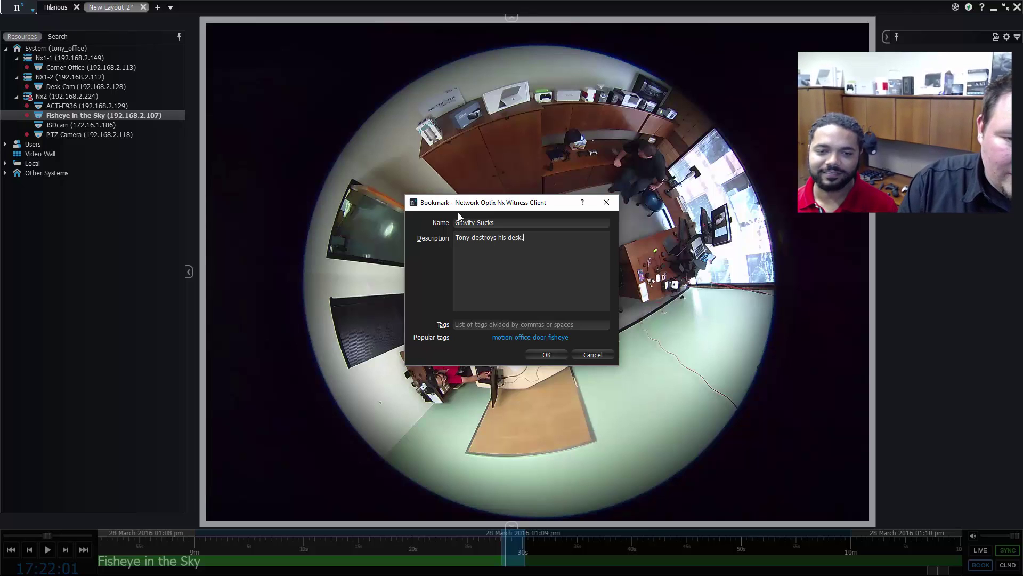
key(Tab)
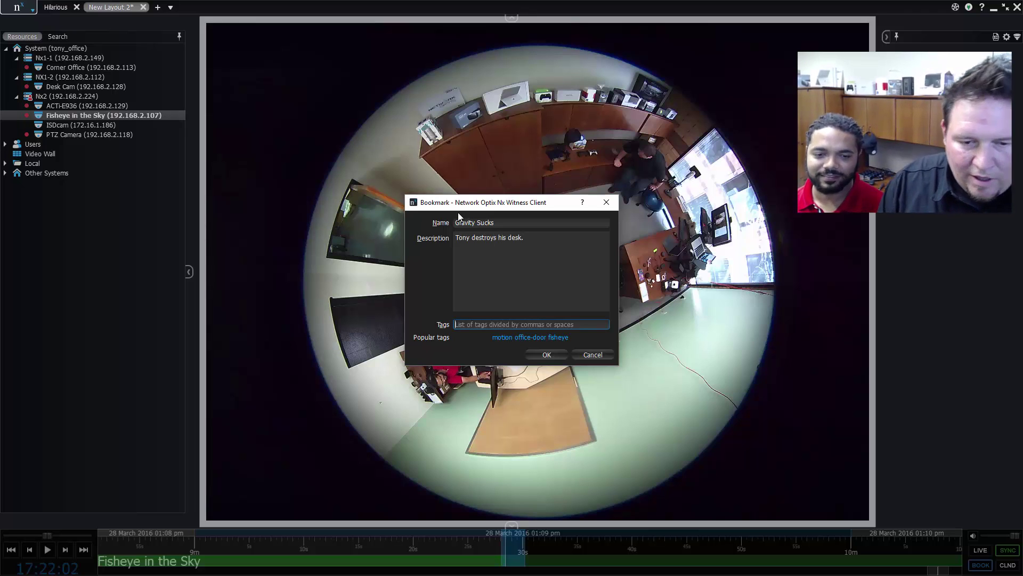
text(desk tony broke g)
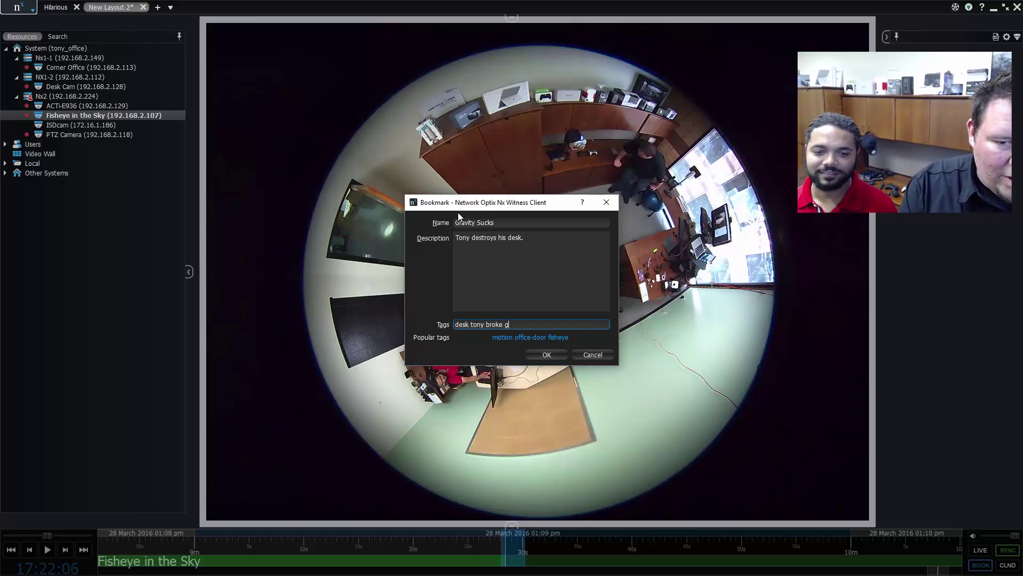
text(ravity funny)
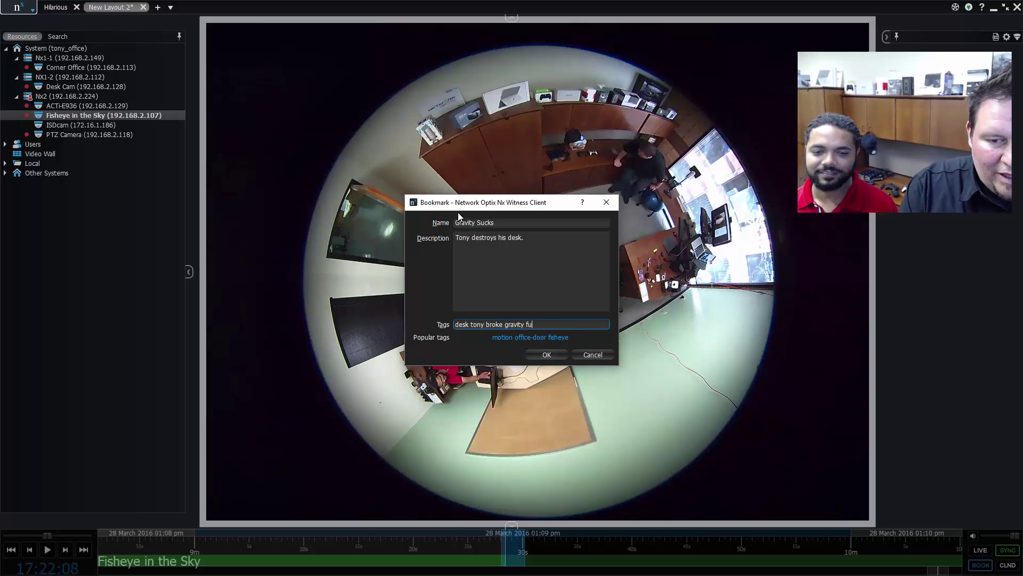
click(544, 355)
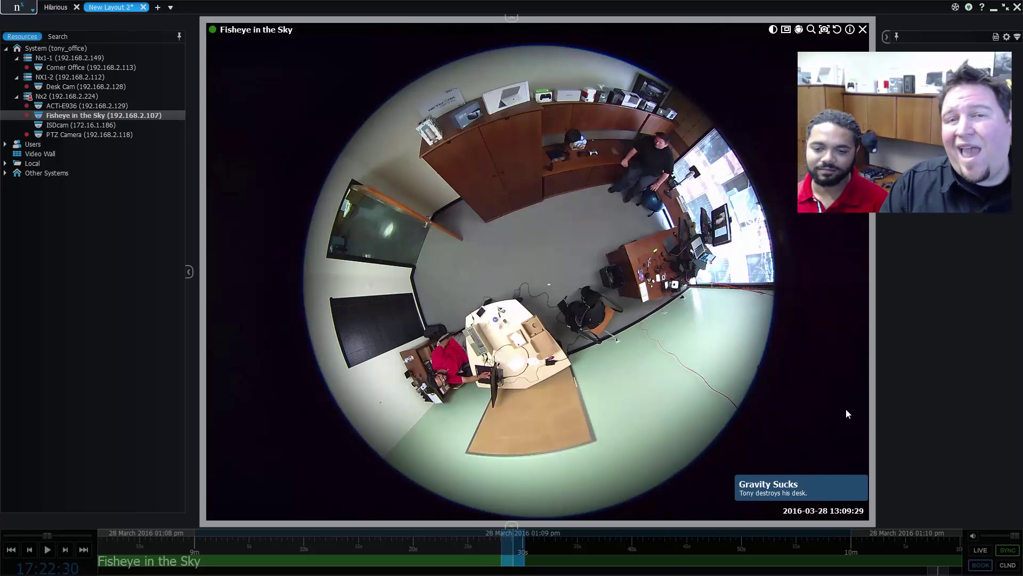
Replay the bookmark from 13:09:28, pause it, and switch to the Hilarious layout
click(499, 563)
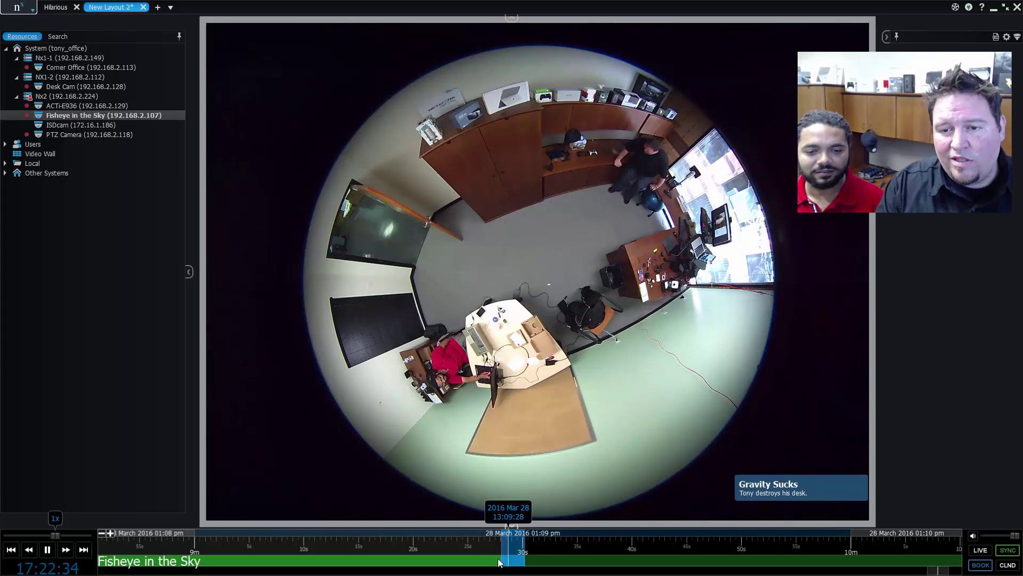
key(space)
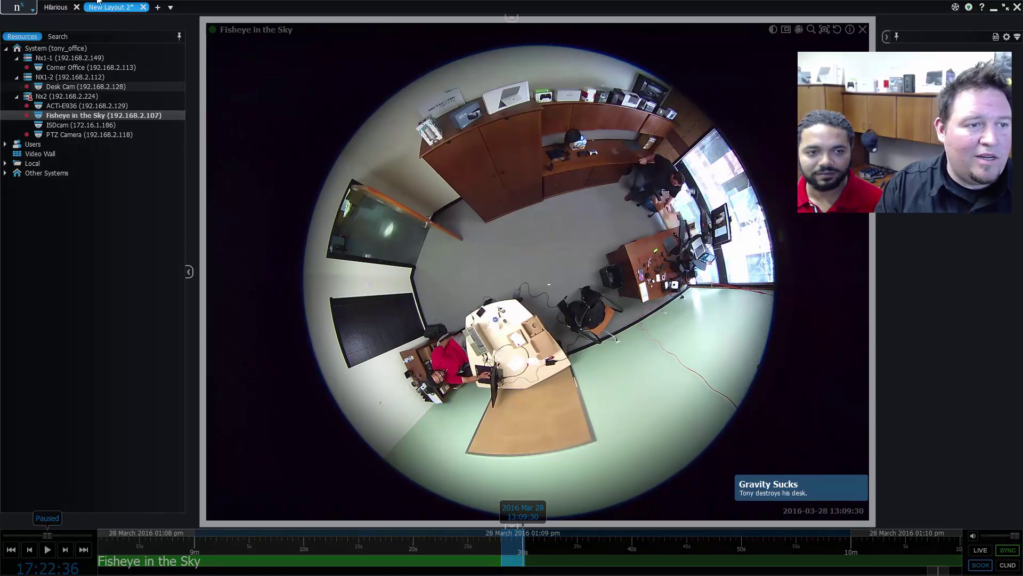
click(55, 7)
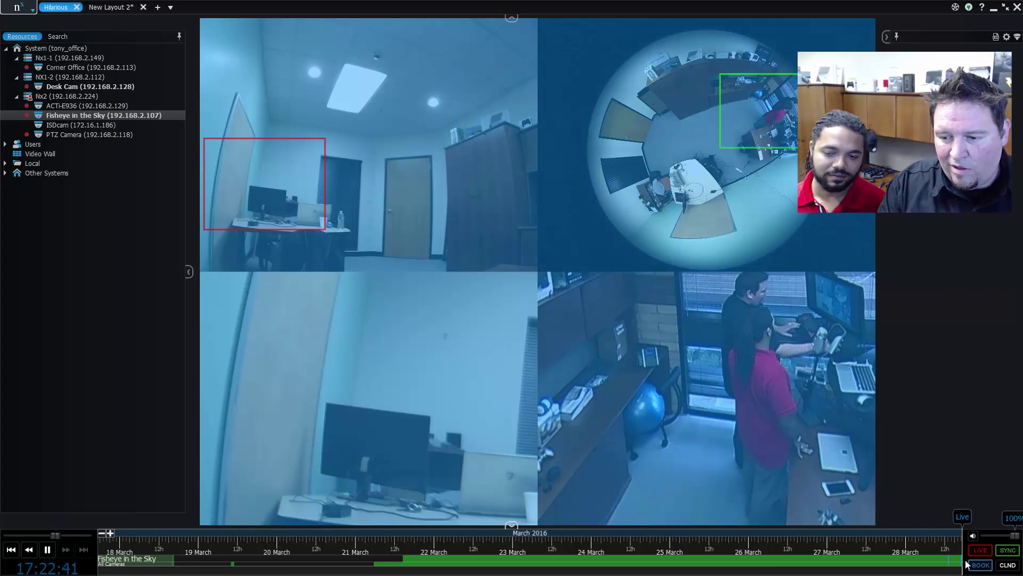
Zoom into 28 March and switch the cameras from Live to archive at 13:08
scroll(945, 566, up, 5)
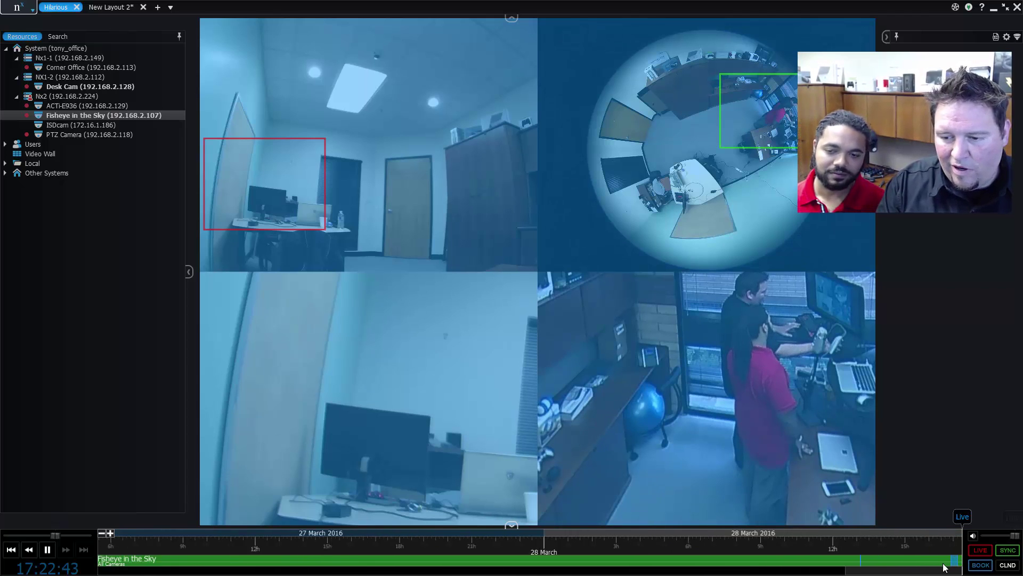
click(730, 562)
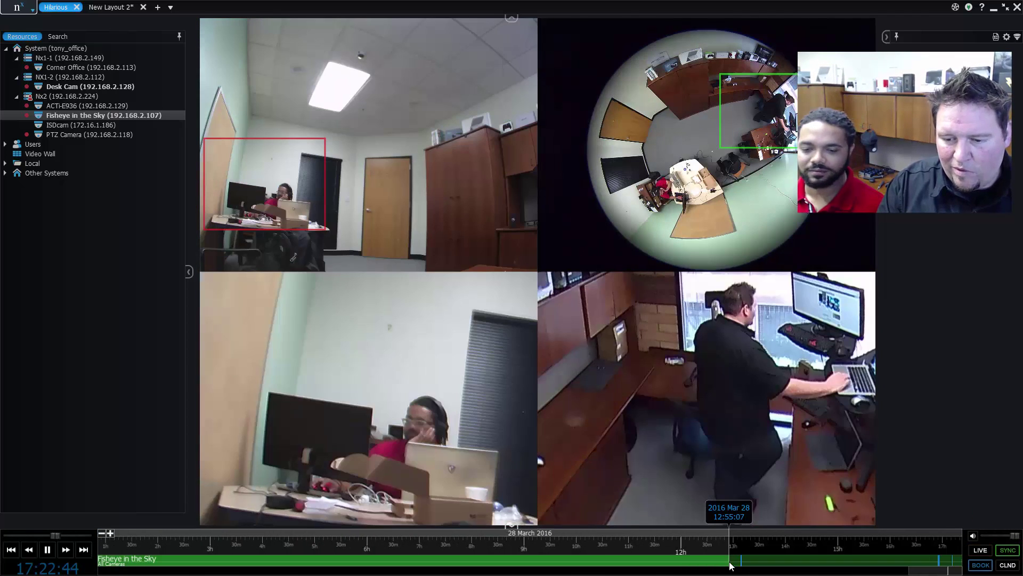
click(742, 559)
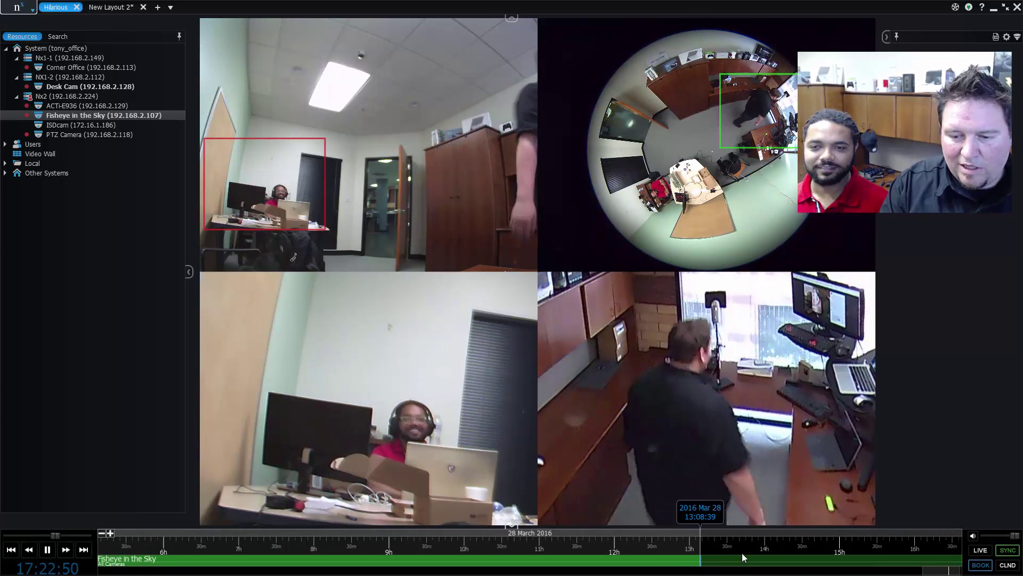
Zoom in, jump to about 13:09:30, pause at 13:09:38, and toggle bookmark display
scroll(742, 552, up, 3)
scroll(736, 550, up, 2)
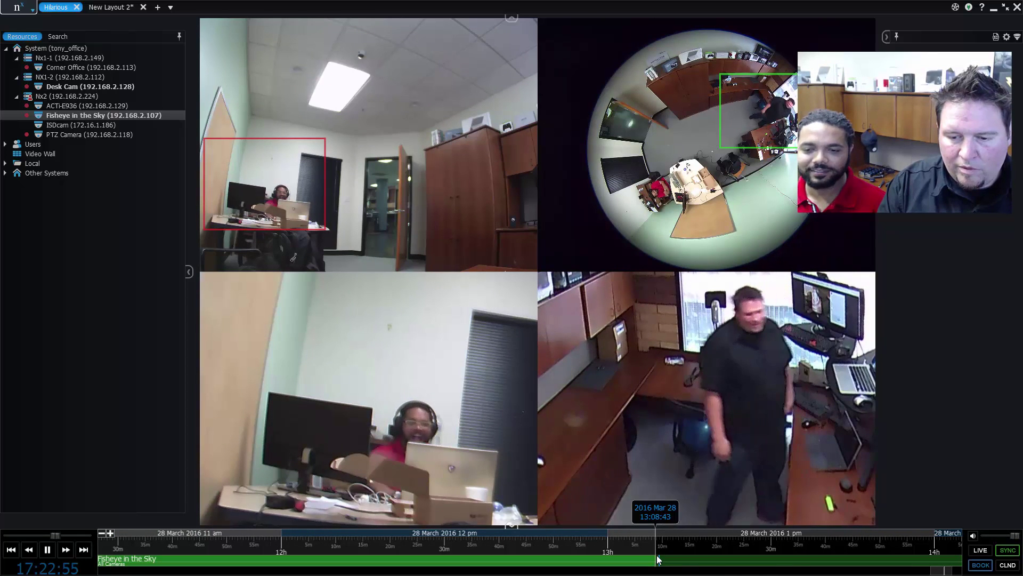
scroll(693, 557, up, 1)
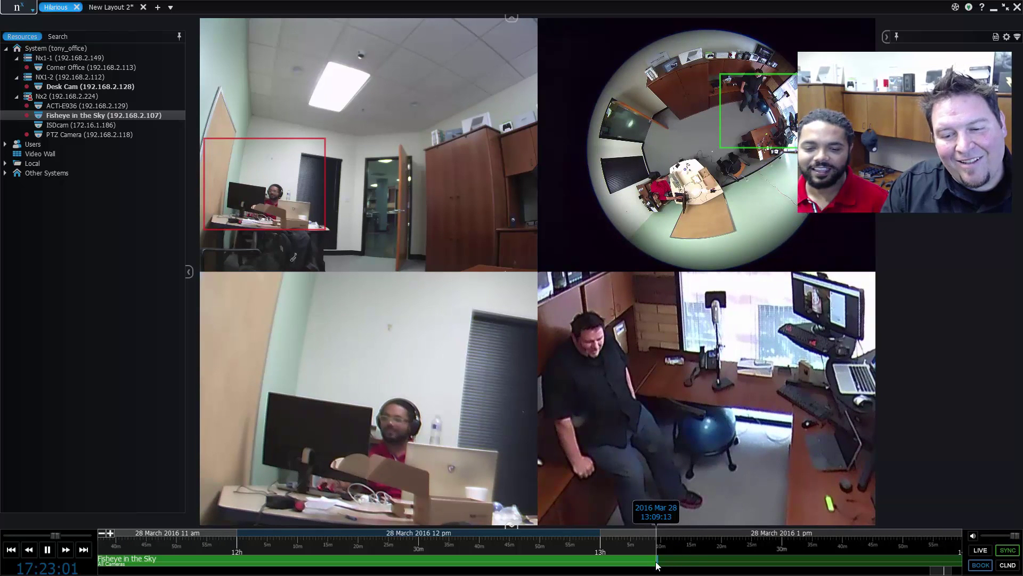
scroll(657, 563, up, 5)
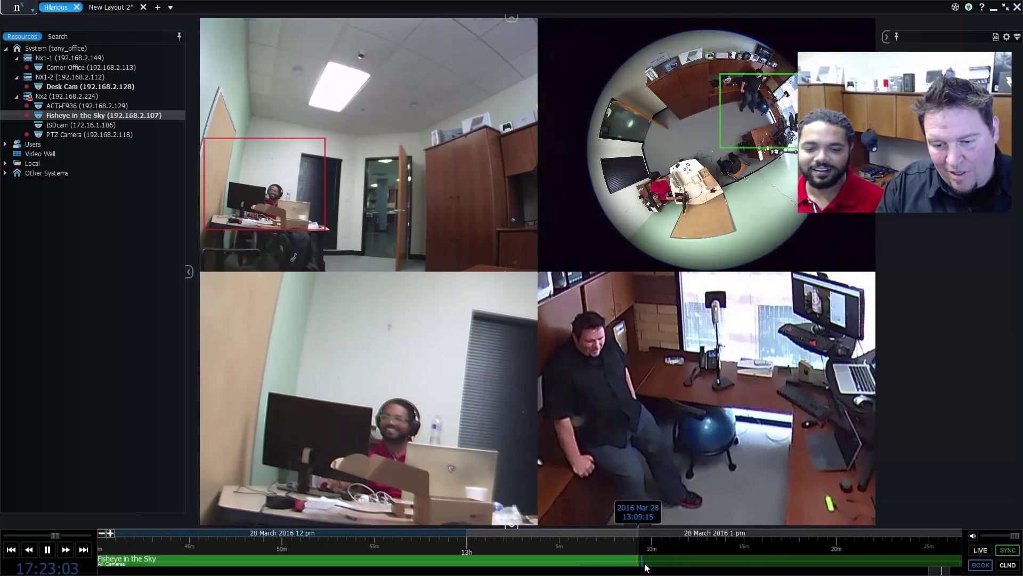
click(643, 564)
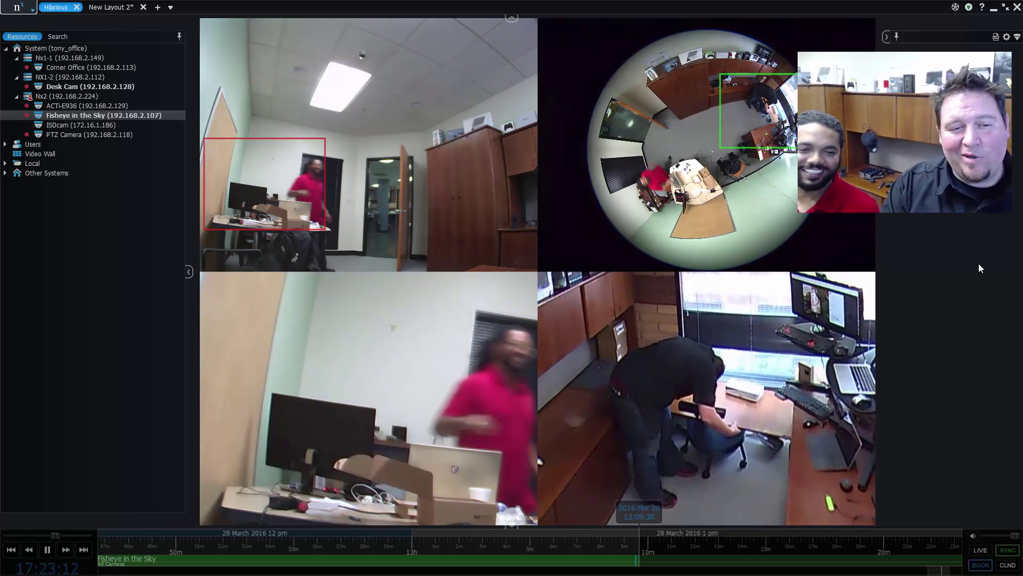
key(space)
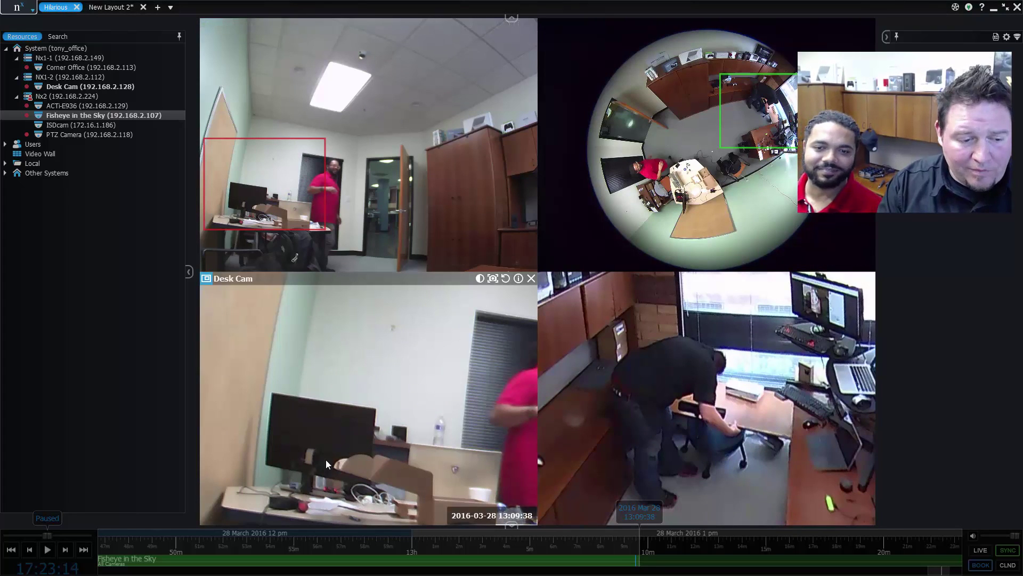
click(984, 564)
Review the fisheye's Motion → 8-second Bookmark rule tagged motion office-door fisheye, and save
click(111, 7)
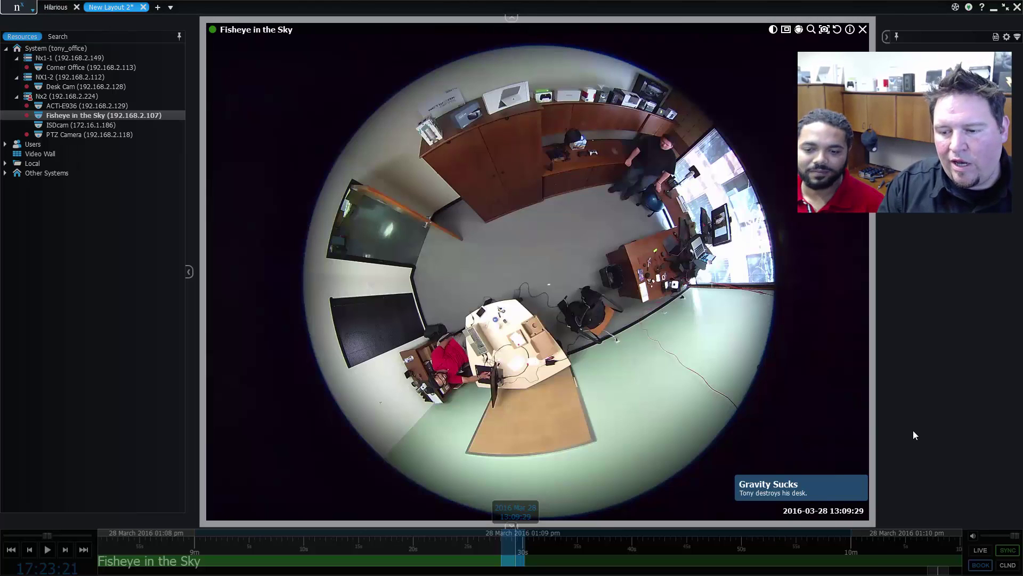
right_click(762, 422)
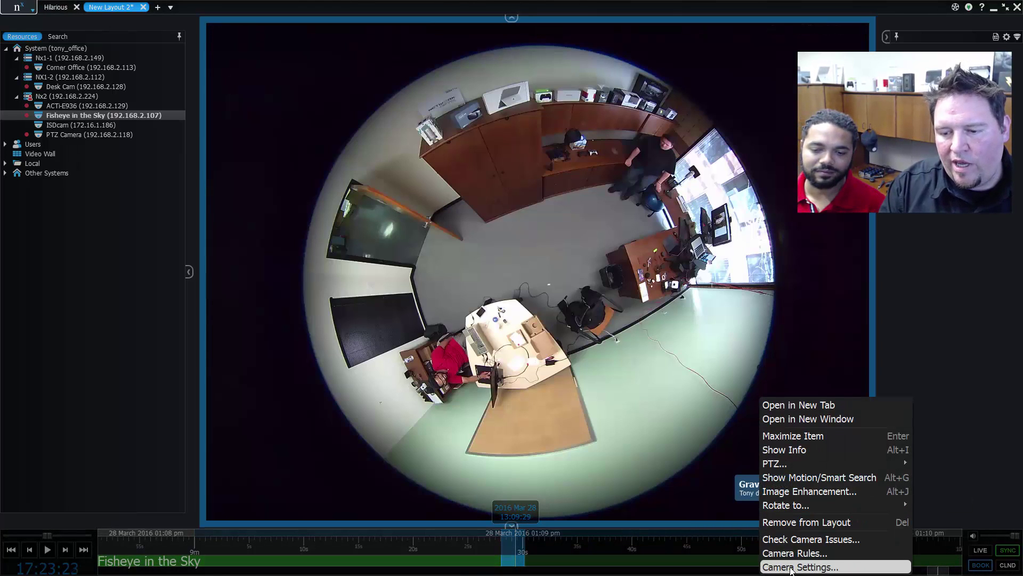
click(795, 553)
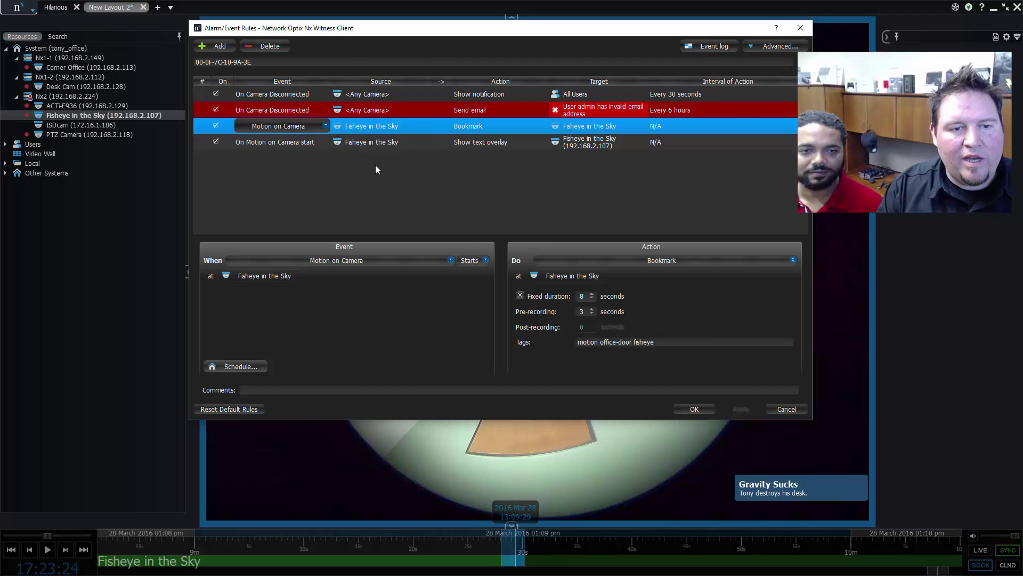
click(401, 128)
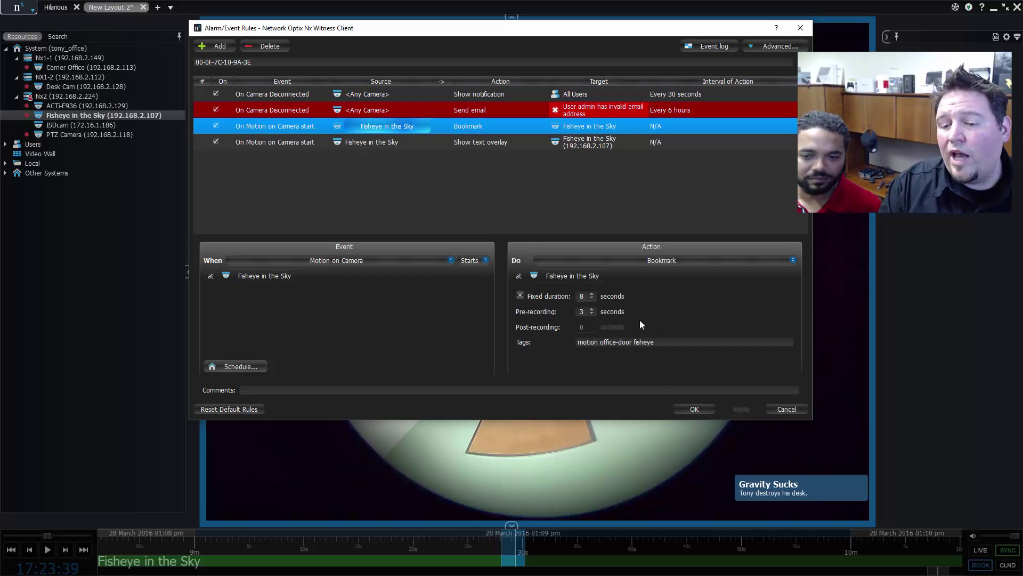
click(695, 409)
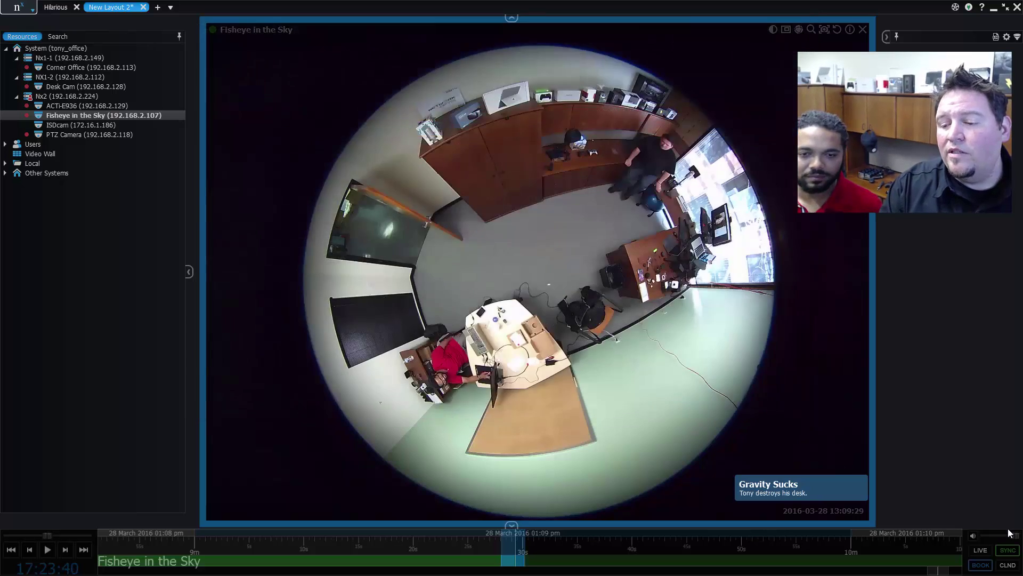
Return the fisheye to Live, toggle Smart Search on and off, and inspect the motion bookmark
click(981, 551)
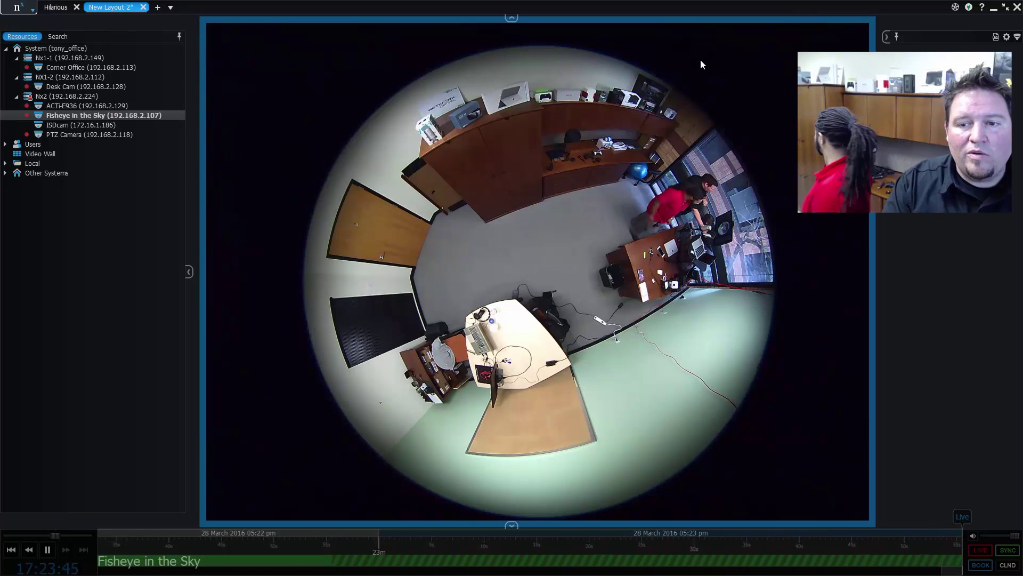
mouse_move(776, 46)
click(811, 29)
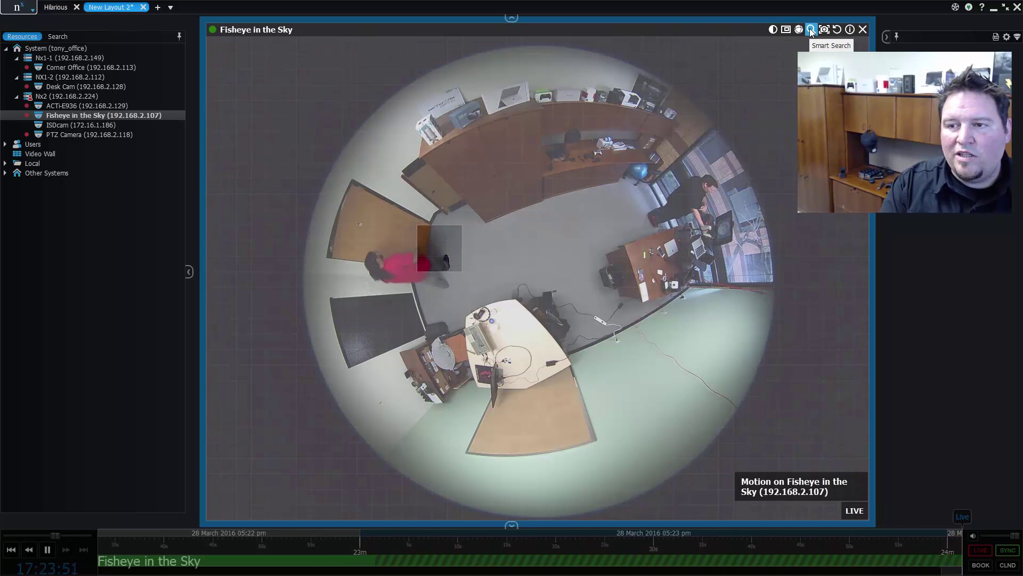
click(811, 29)
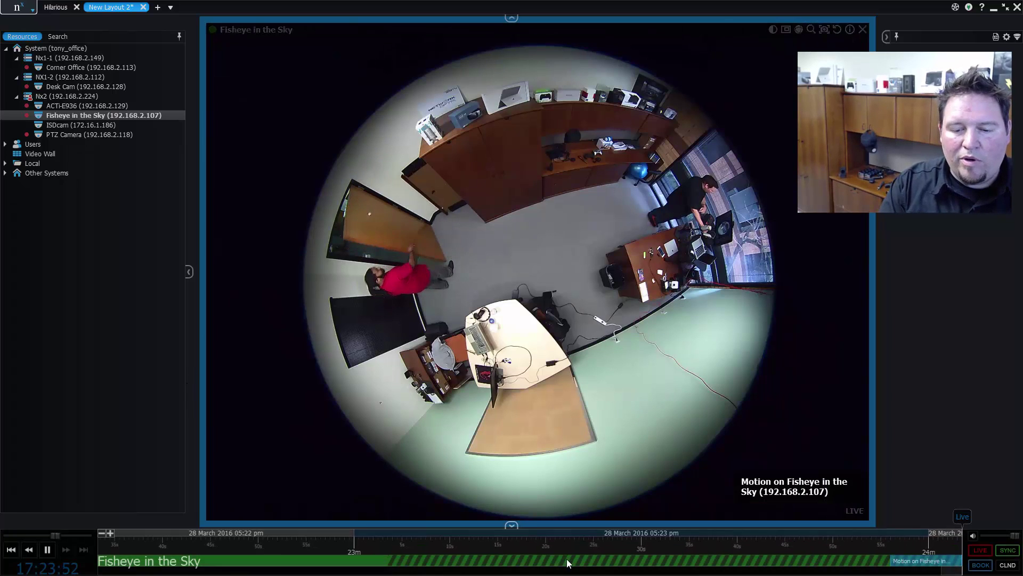
scroll(409, 548, down, 5)
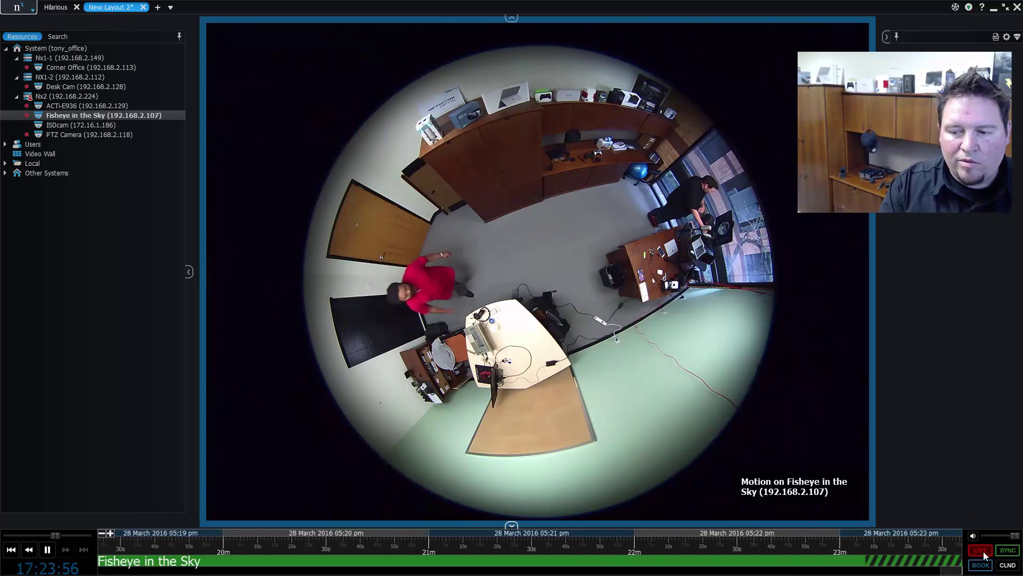
mouse_move(941, 563)
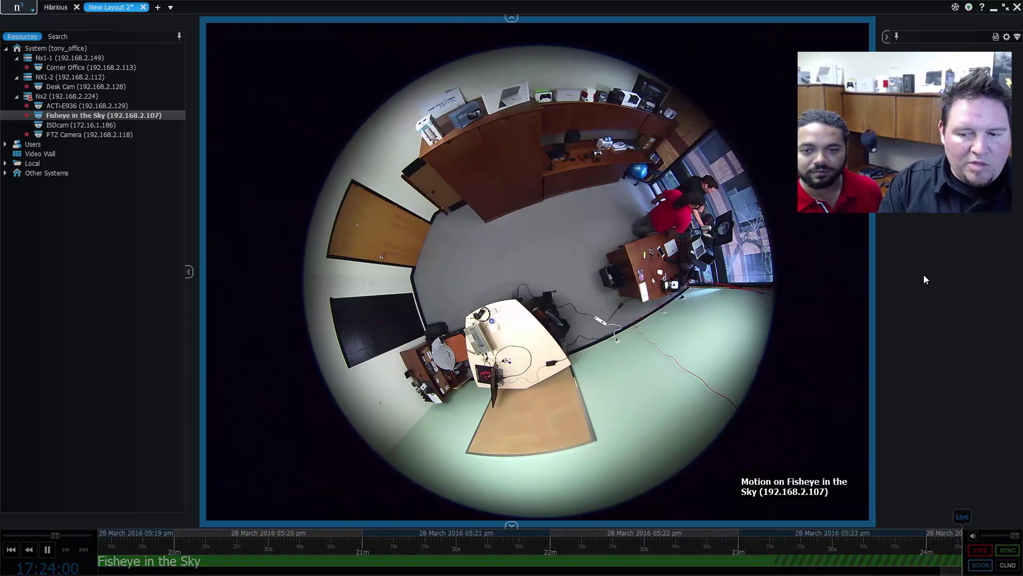
Search the Bookmark Log for 'gravity', open Gravity Sucks, and move the log aside
key(ctrl+b)
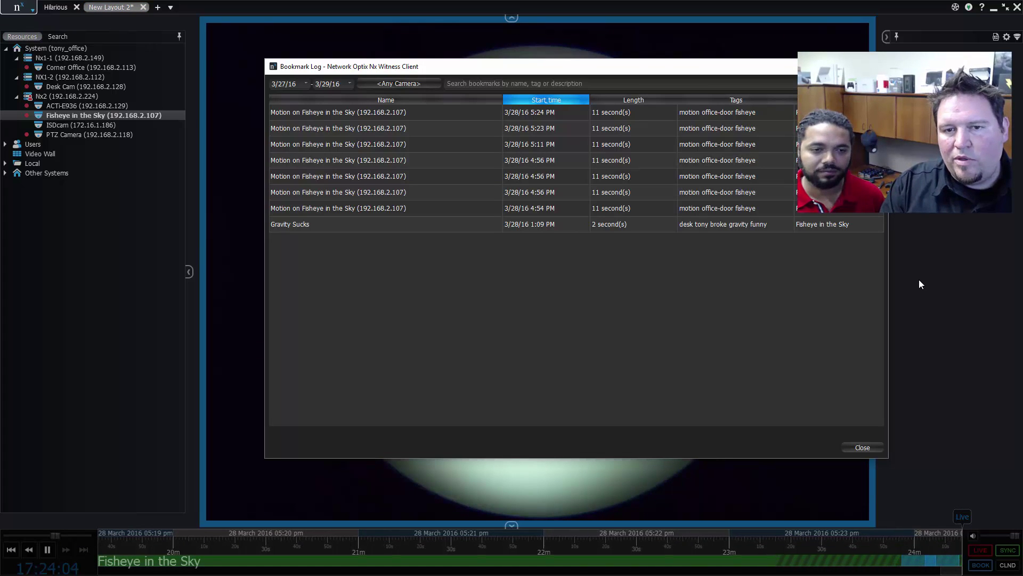
click(527, 84)
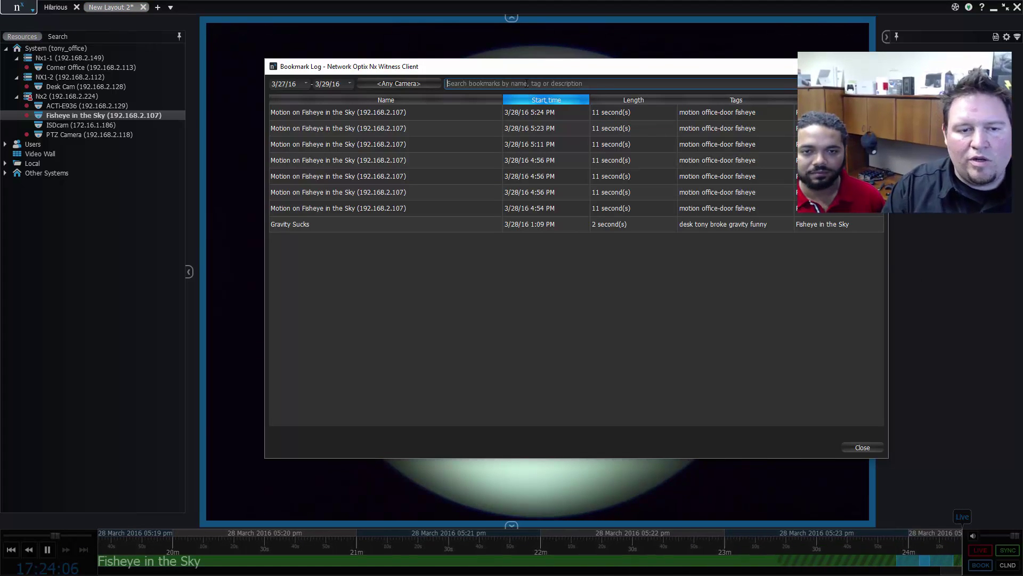
text(gravit)
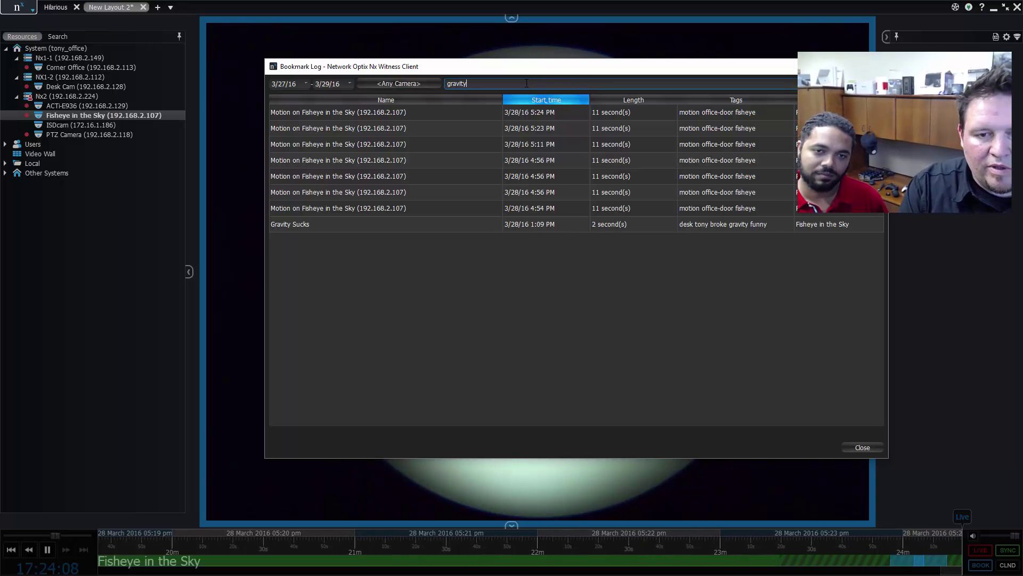
text(y)
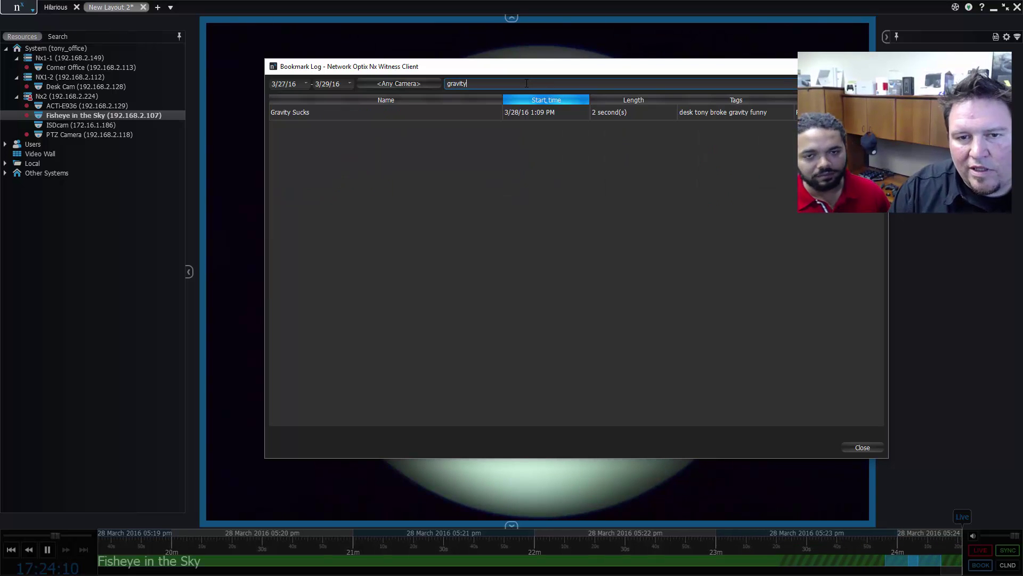
double_click(403, 112)
drag(467, 67, 444, 154)
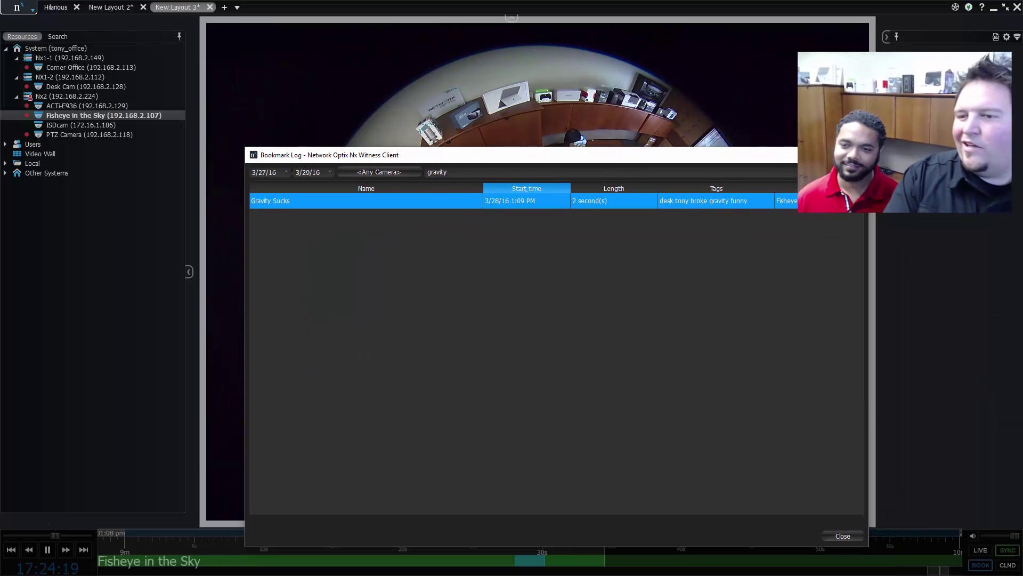
Close the Bookmark Log to watch the Gravity Sucks clip in New Layout 3
key(Escape)
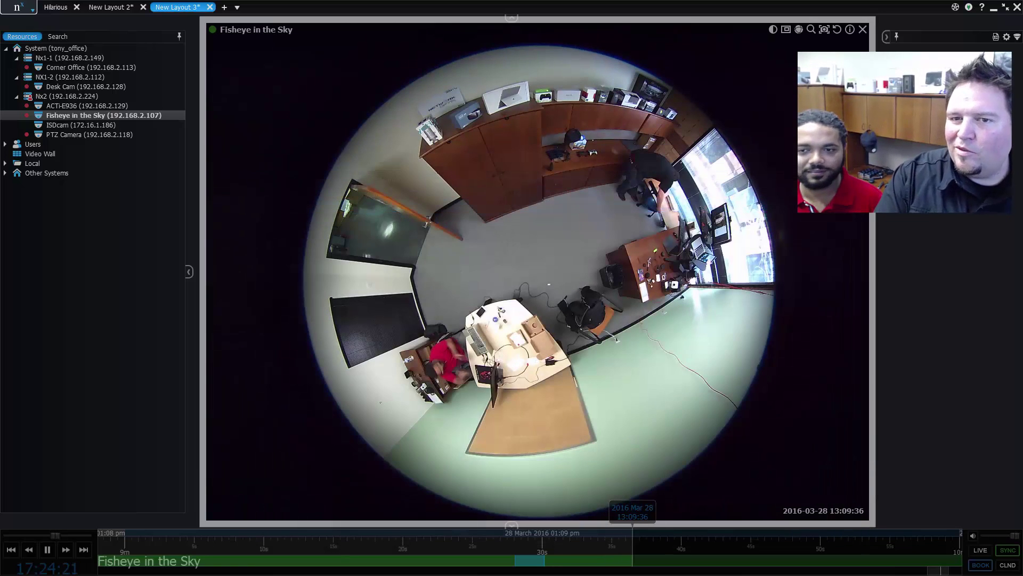